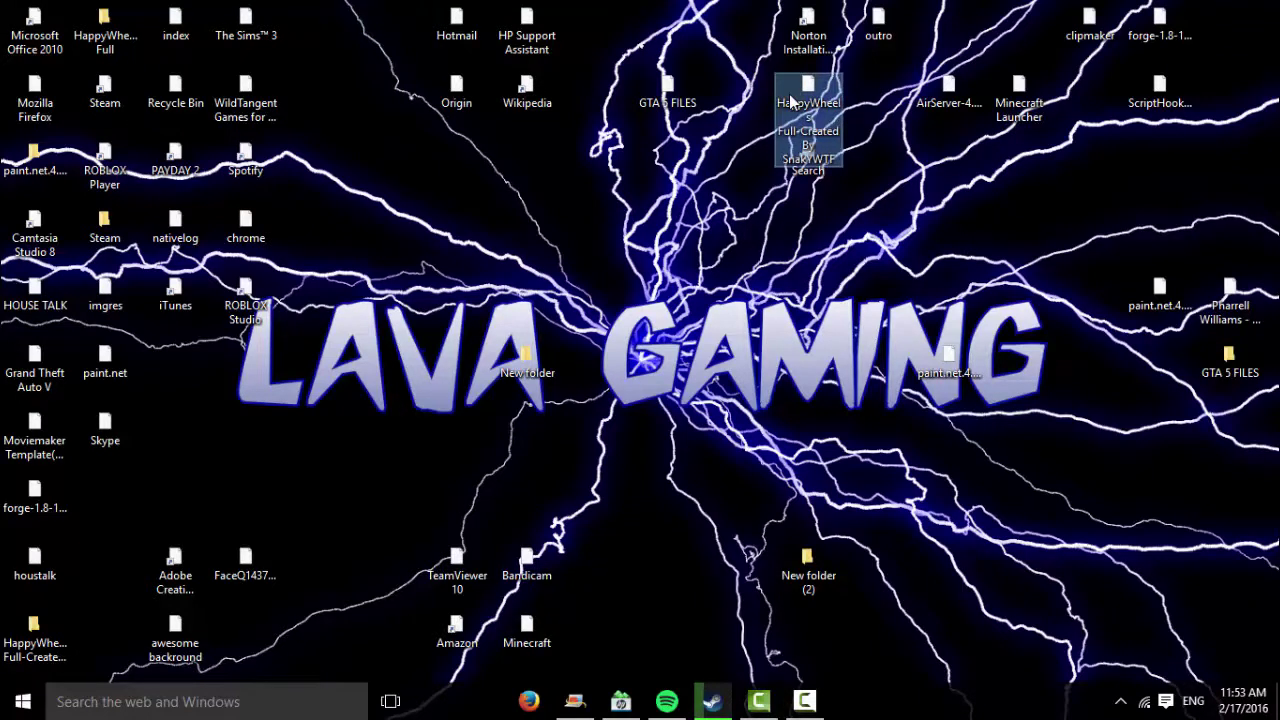
Launch flashplayer_11 from the HappyWheels Full folder inside the HappyWheels archive
double_click(808, 120)
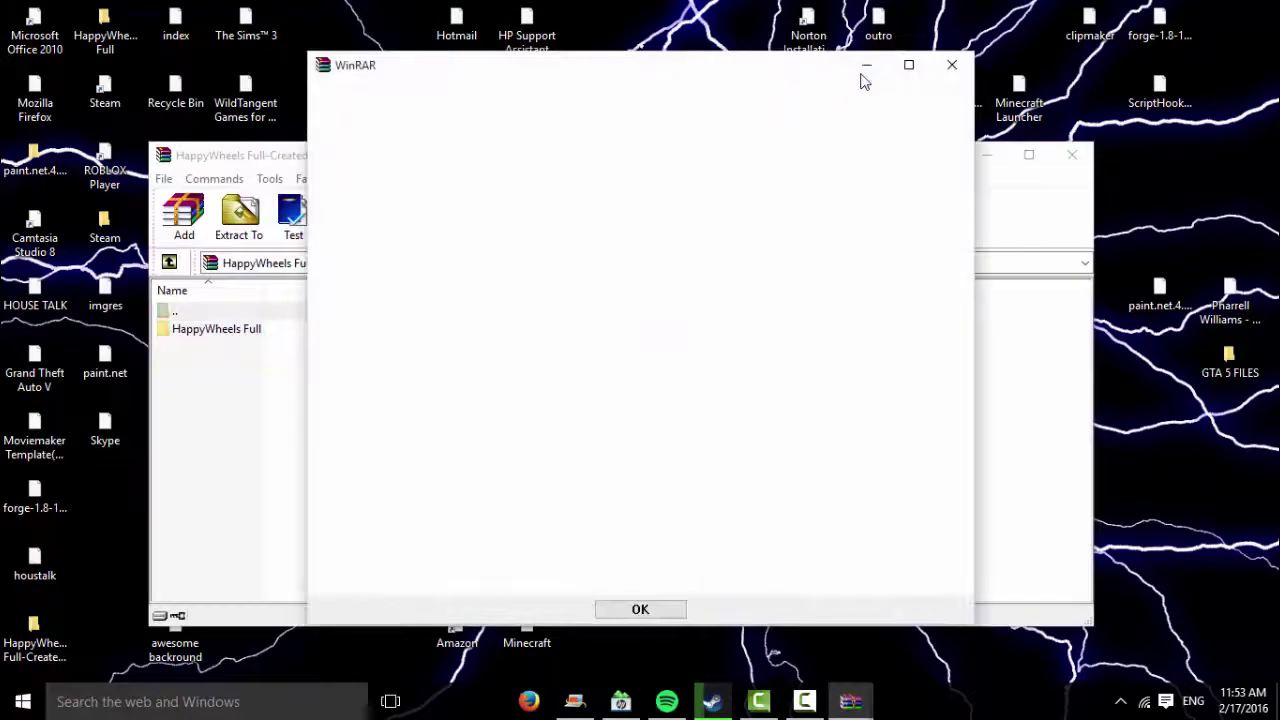
left_click(957, 66)
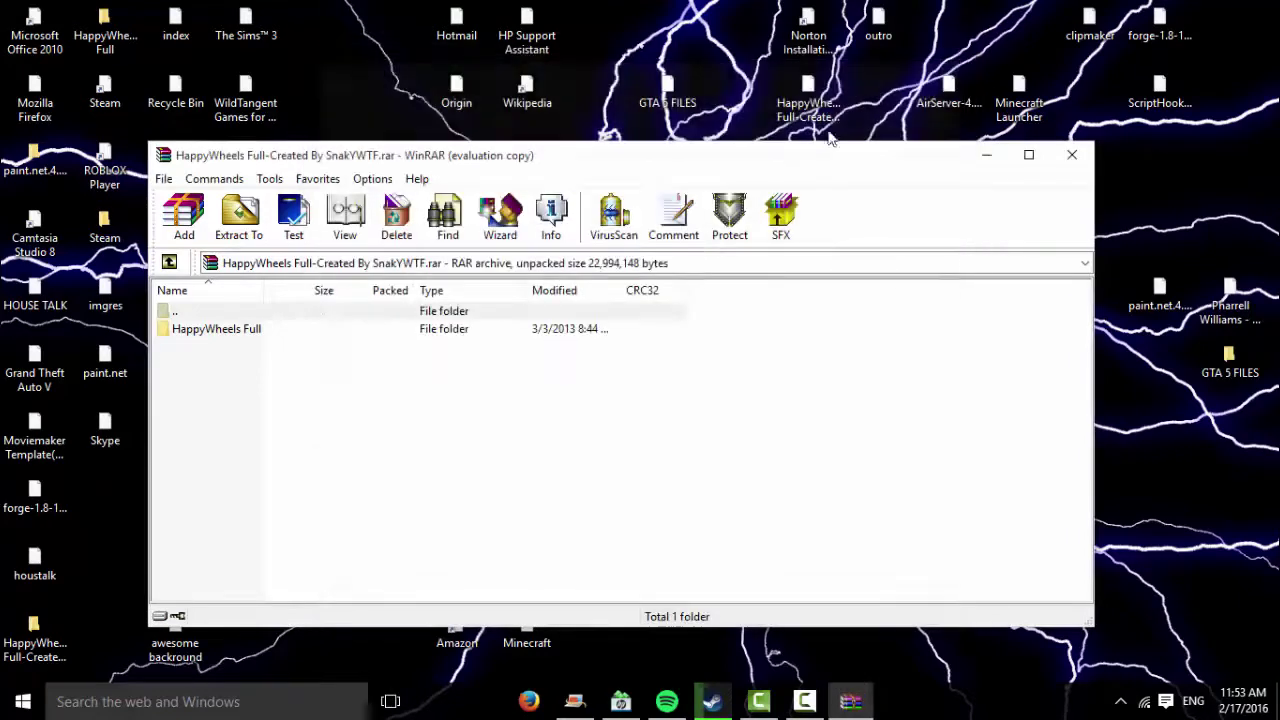
left_click(331, 330)
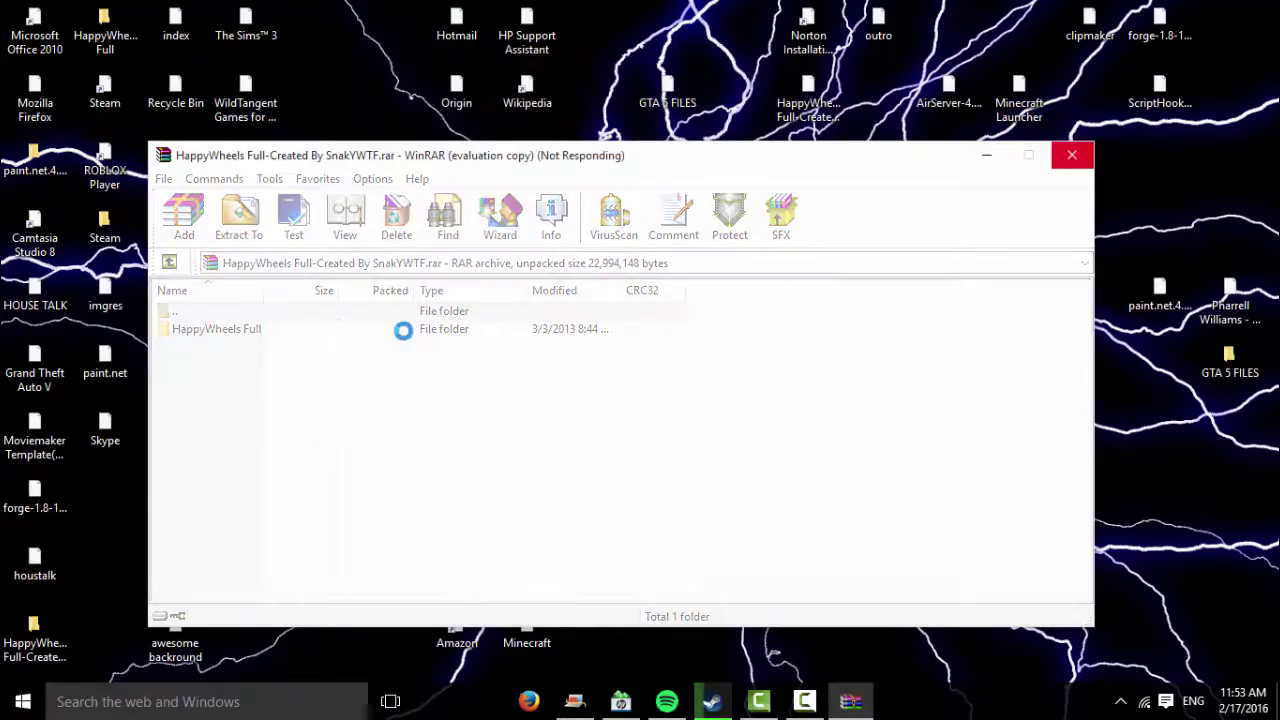
double_click(498, 330)
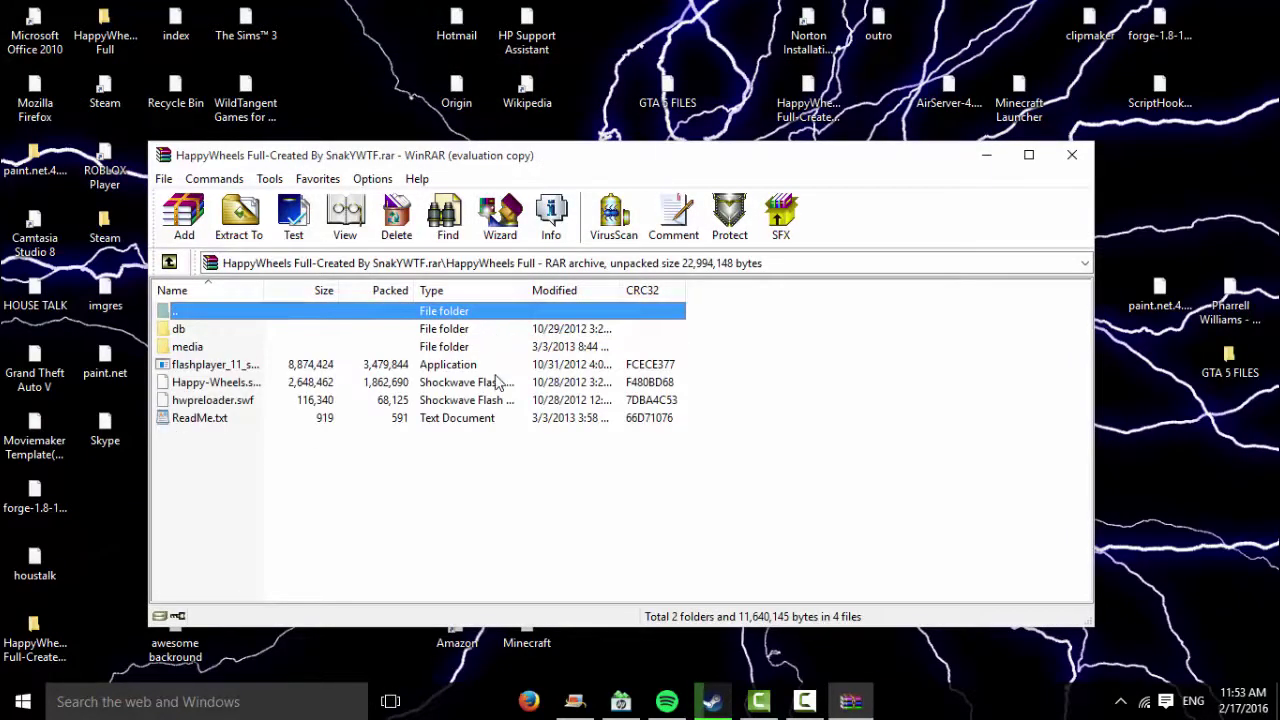
left_click(497, 382)
double_click(497, 366)
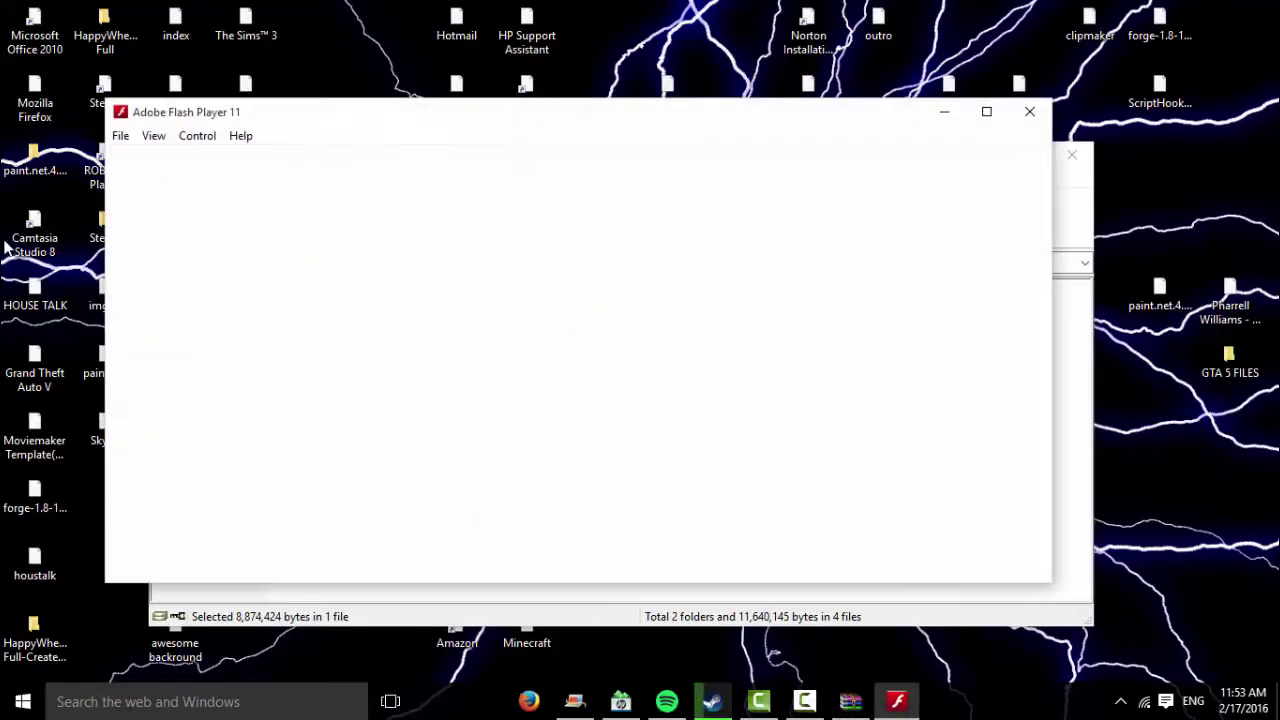
Close WinRAR and fill Flash Player's Open dialog location with Happy-Wheels.swf
left_click(1072, 155)
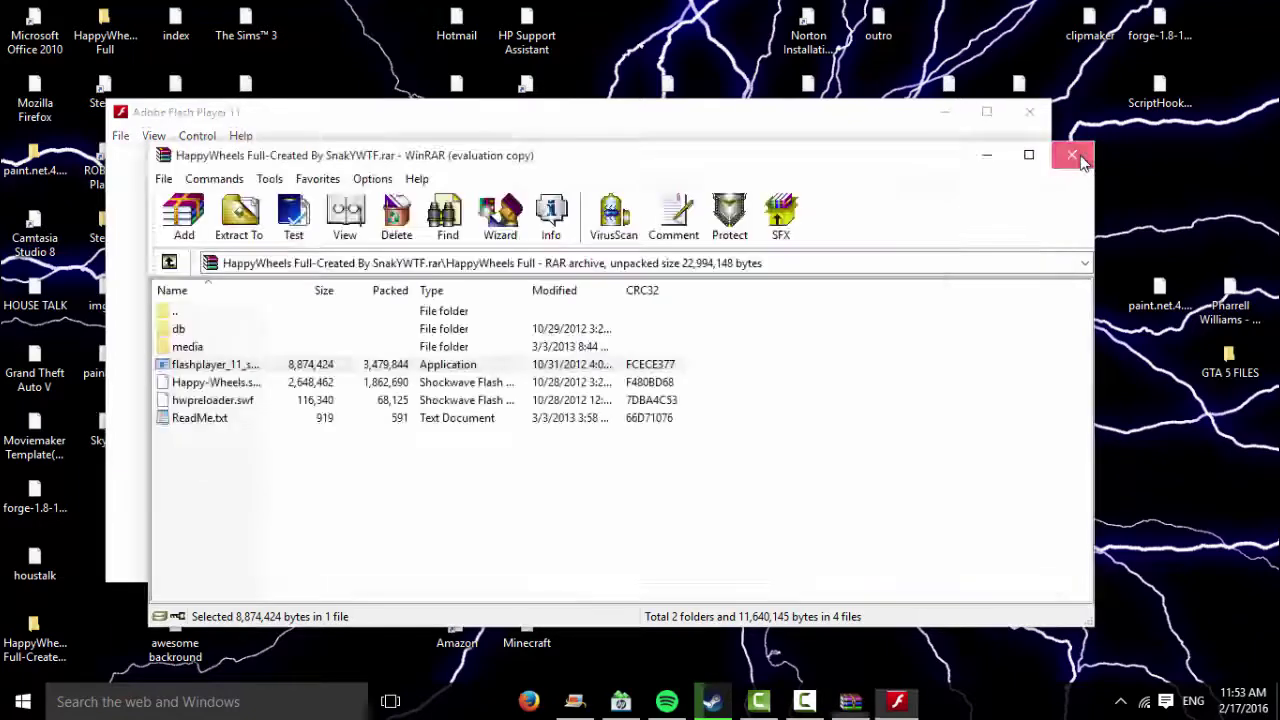
left_click(121, 136)
mouse_move(153, 136)
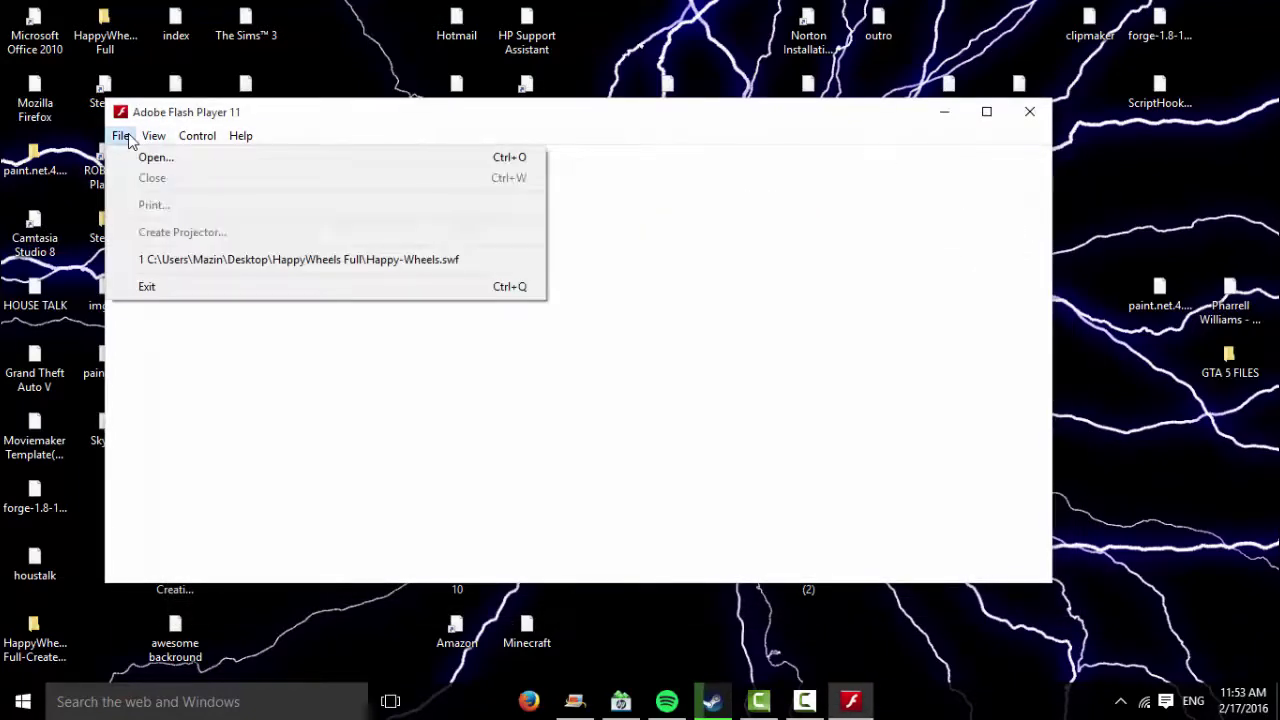
left_click(120, 136)
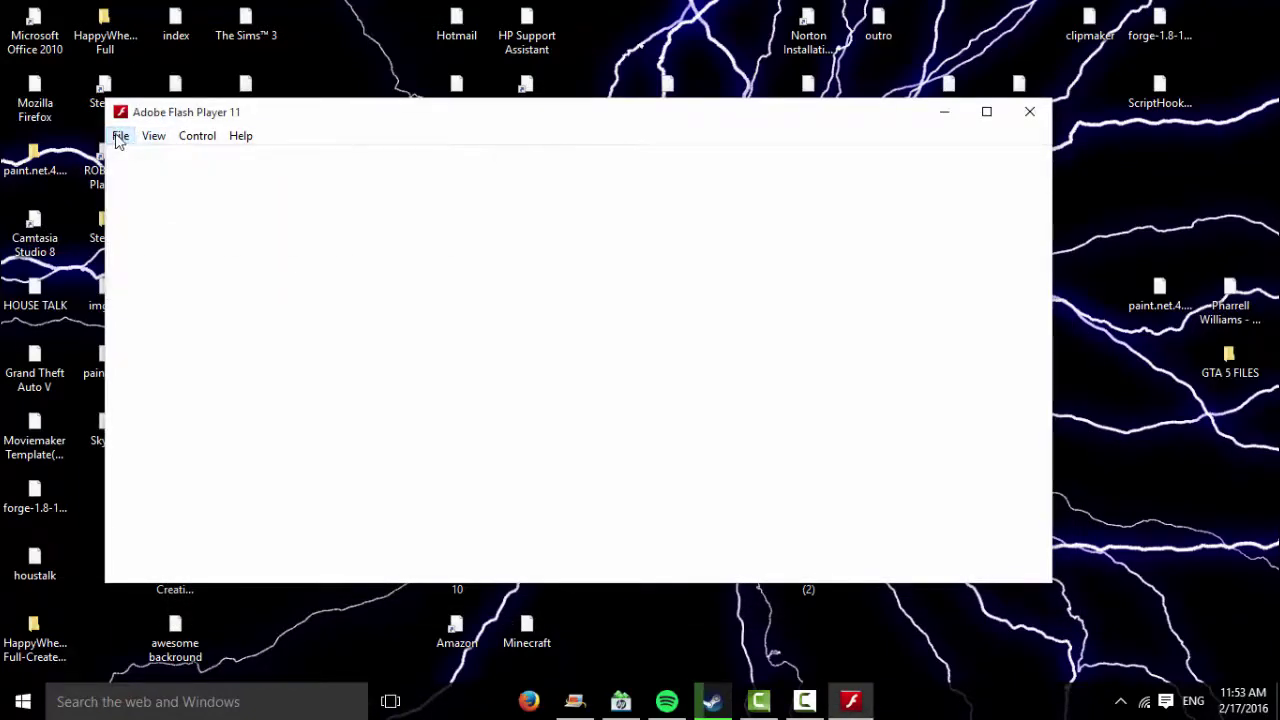
left_click(120, 136)
left_click(143, 163)
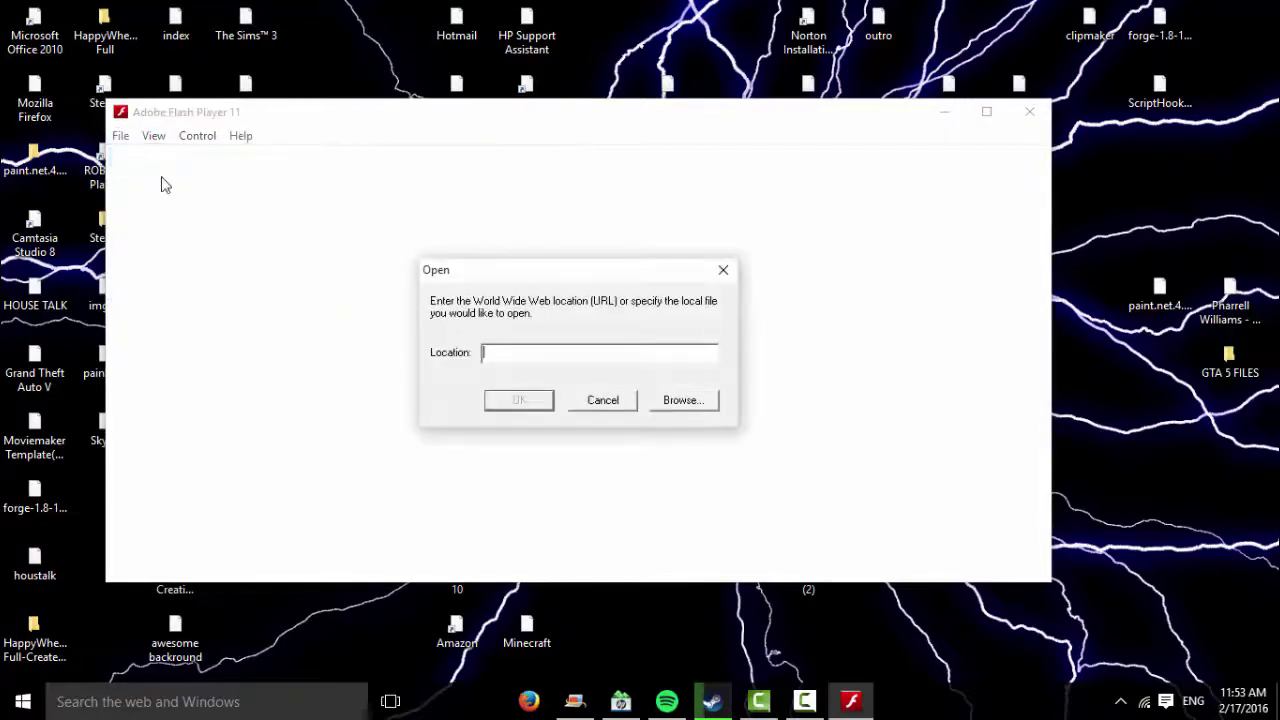
left_click(683, 400)
left_click(617, 410)
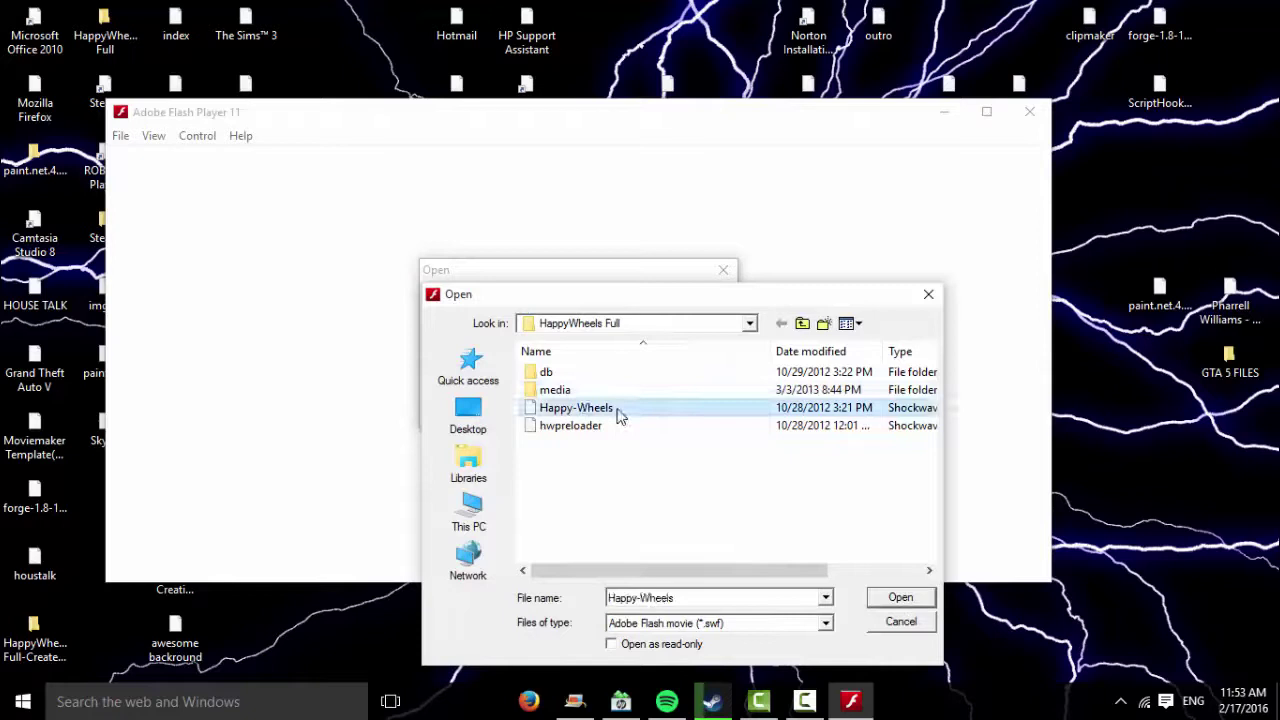
left_click(903, 598)
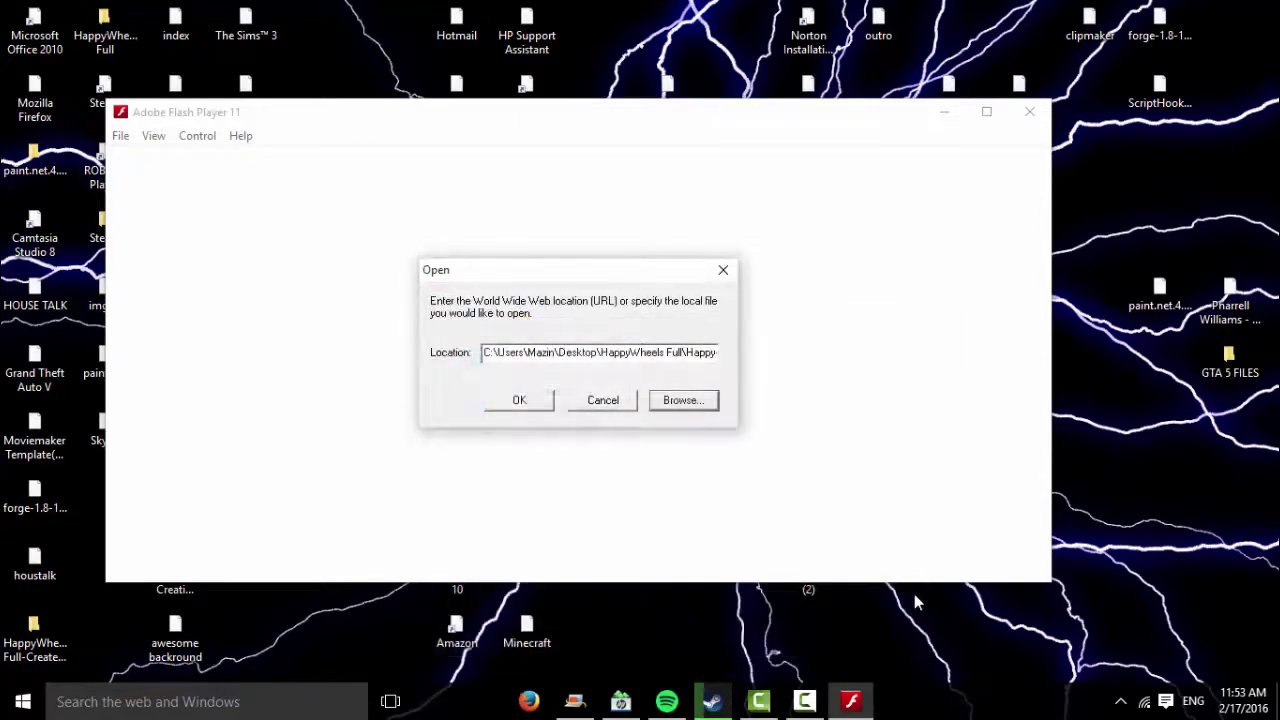
Load Happy Wheels in a maximized window and turn the sound on at lower volume
left_click(518, 401)
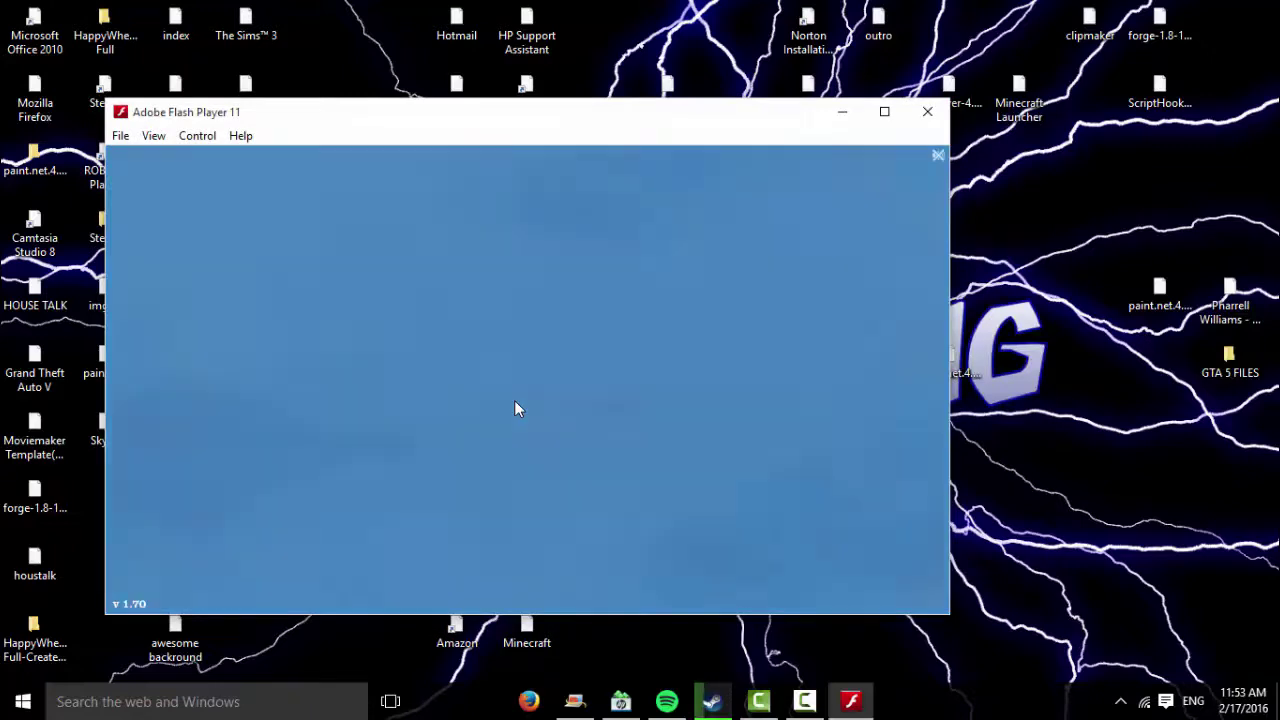
left_click(884, 111)
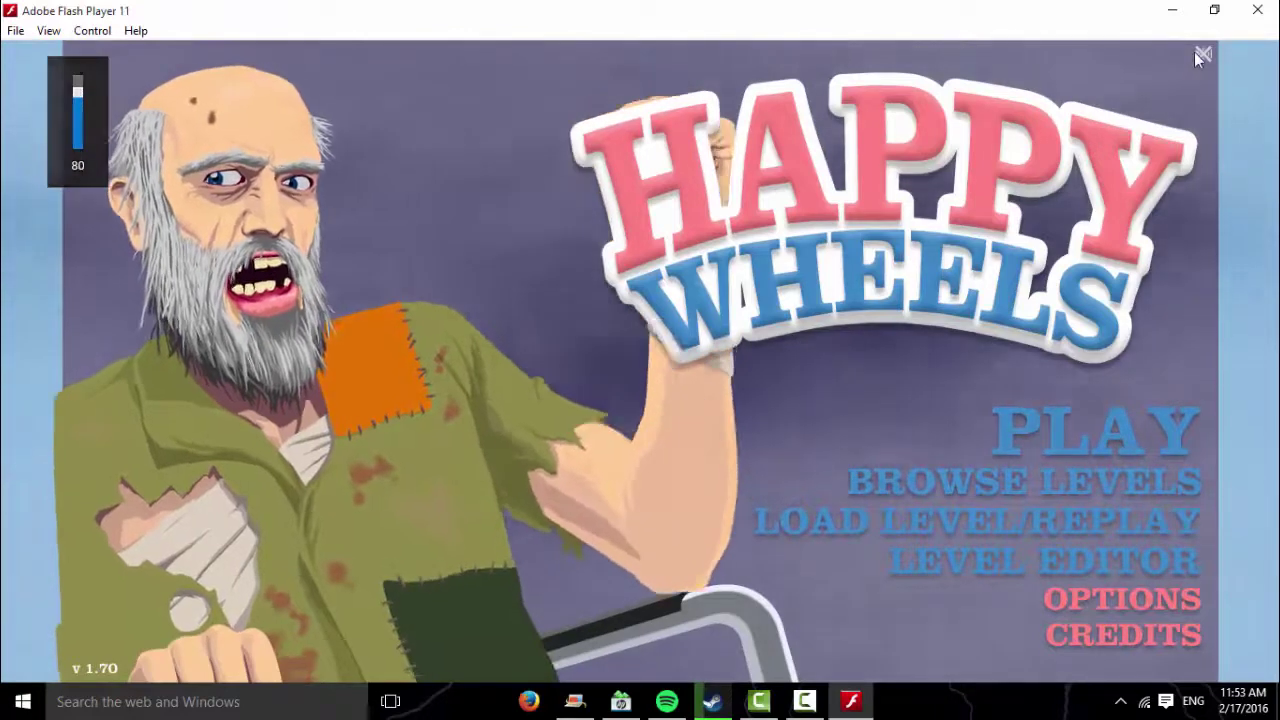
left_click(1203, 55)
key("XF86AudioLowerVolume")
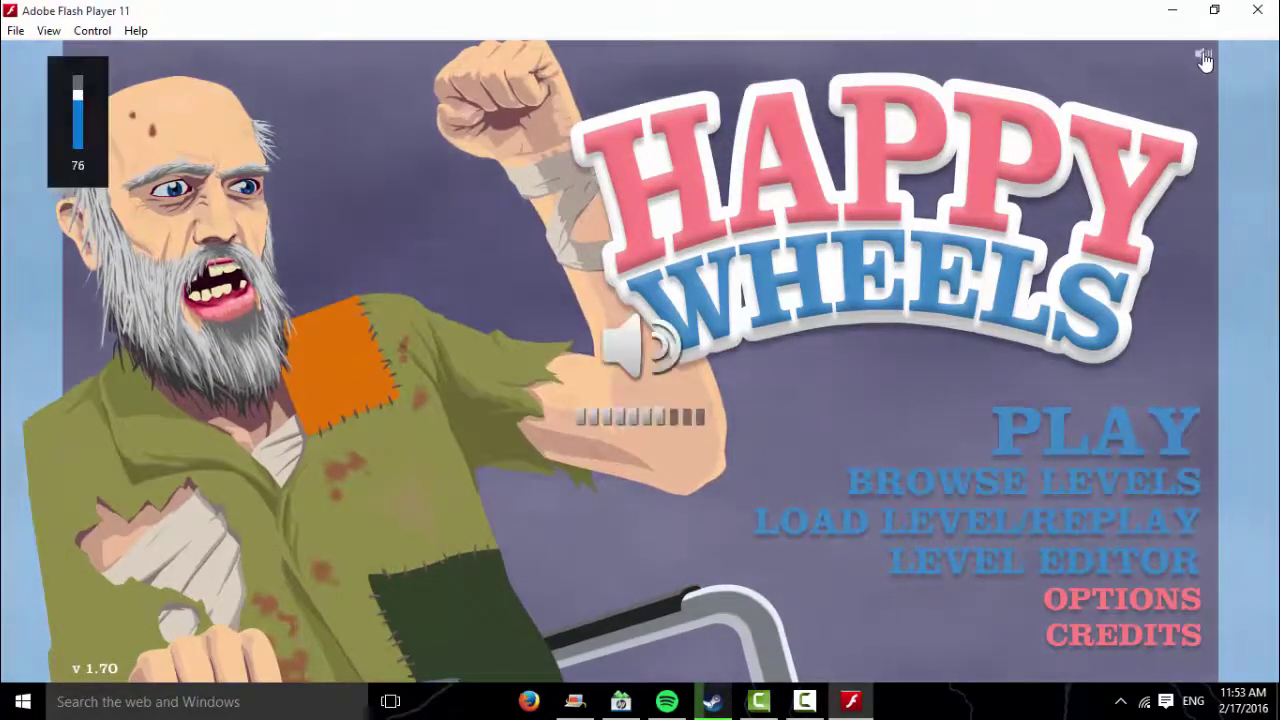
key("XF86AudioLowerVolume")
key("XF86AudioLowerVolume")
key("XF86AudioLowerVolume")
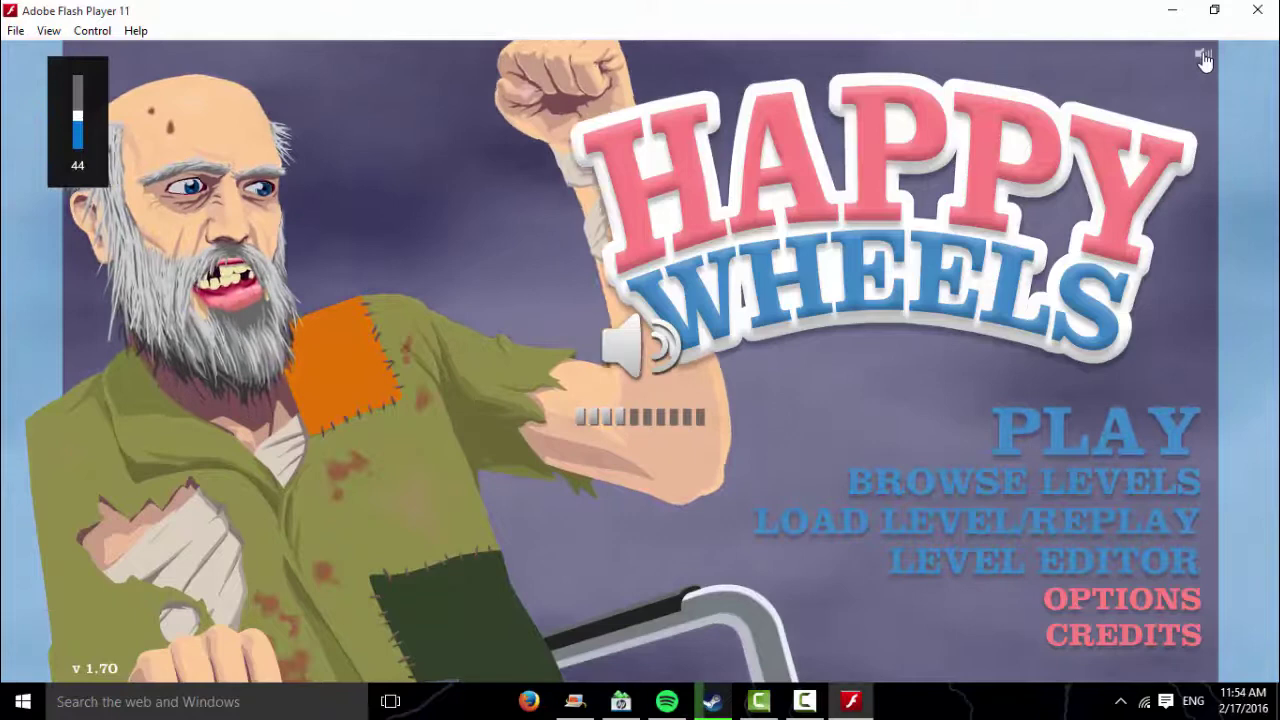
key("XF86AudioLowerVolume")
key("XF86AudioLowerVolume")
key("XF86AudioLowerVolume")
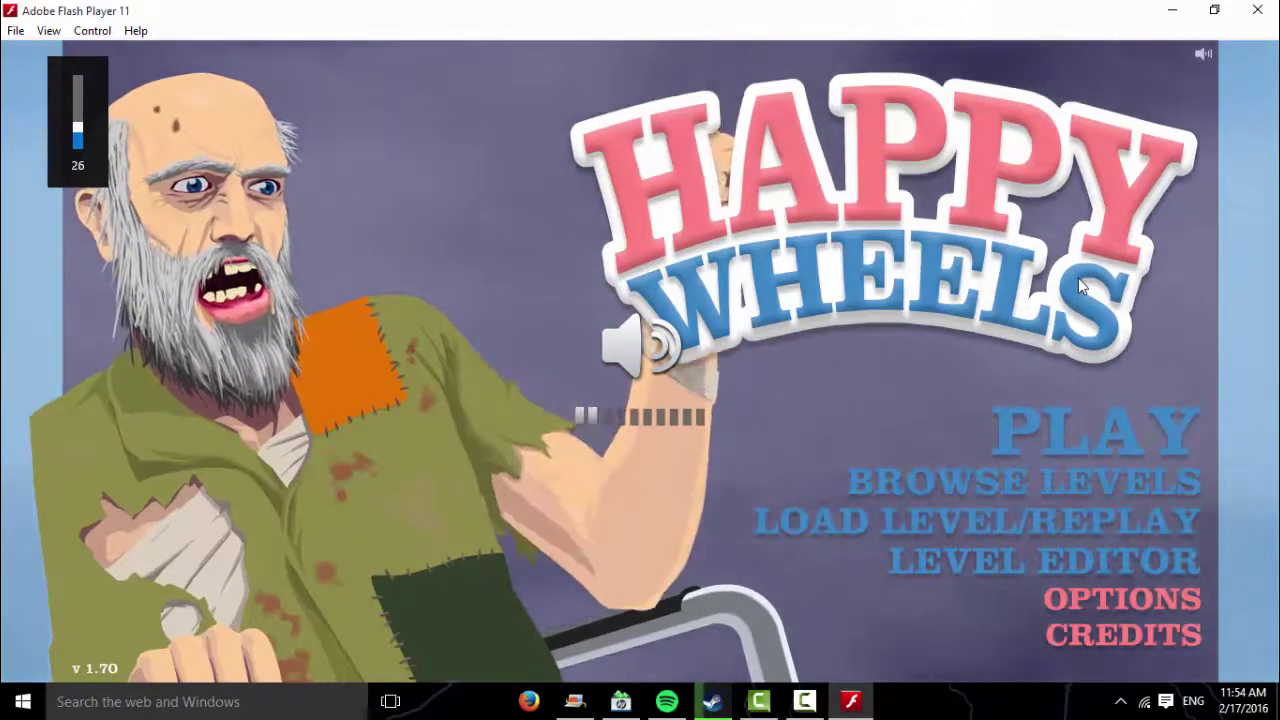
key("XF86AudioRaiseVolume")
key("XF86AudioRaiseVolume")
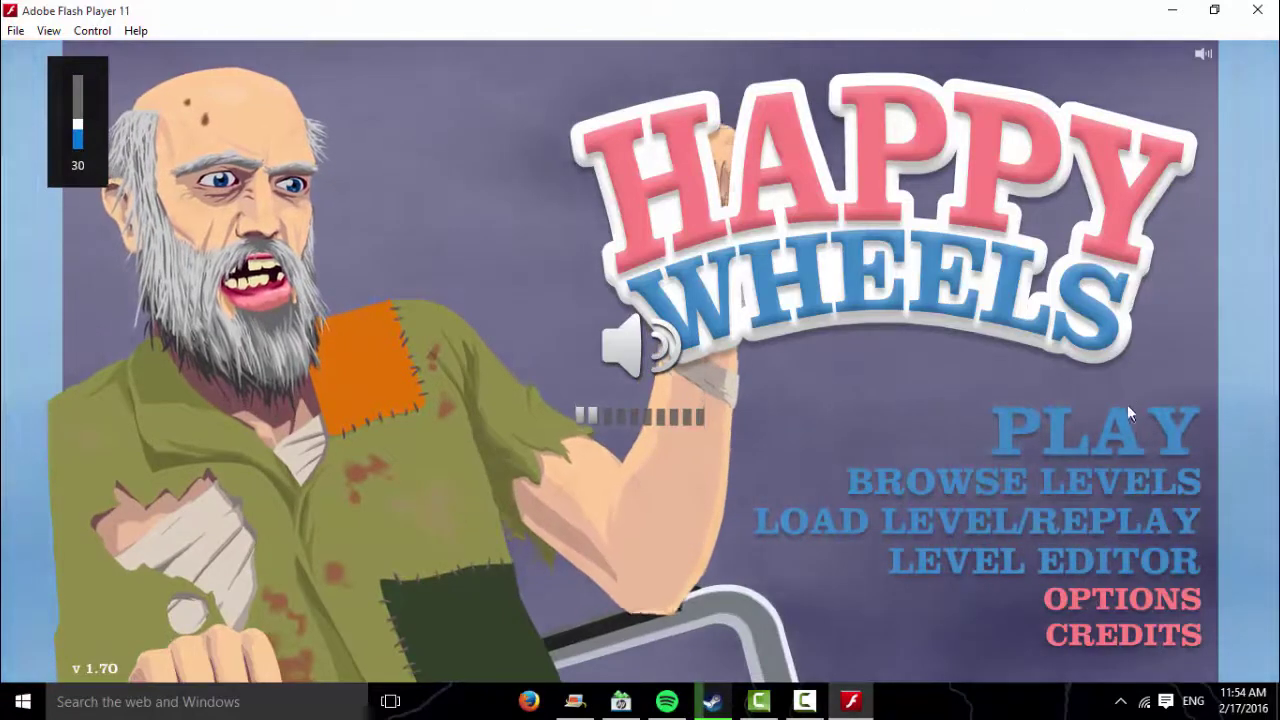
Start the Temple Run featured level
left_click(1110, 430)
key("XF86AudioLowerVolume")
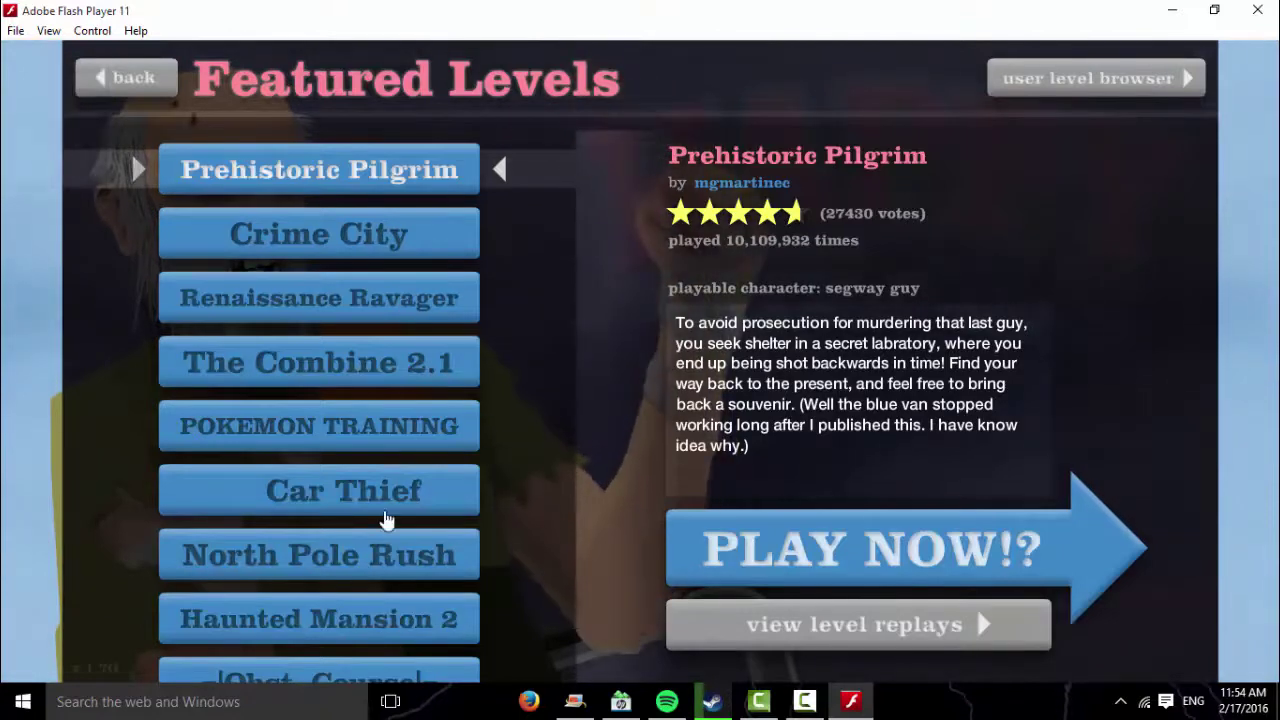
scroll(240, 480, "down", 2)
scroll(240, 480, "down", 1)
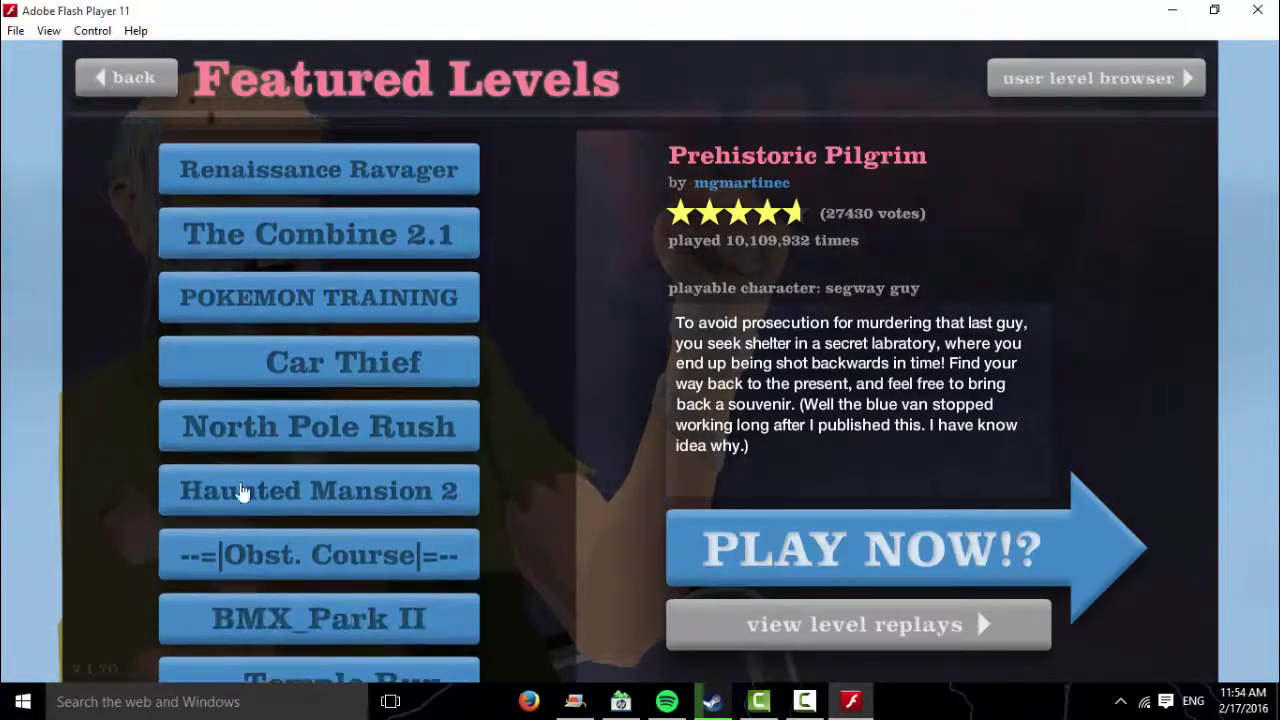
scroll(300, 560, "down", 1)
scroll(347, 604, "down", 2)
scroll(347, 500, "down", 1)
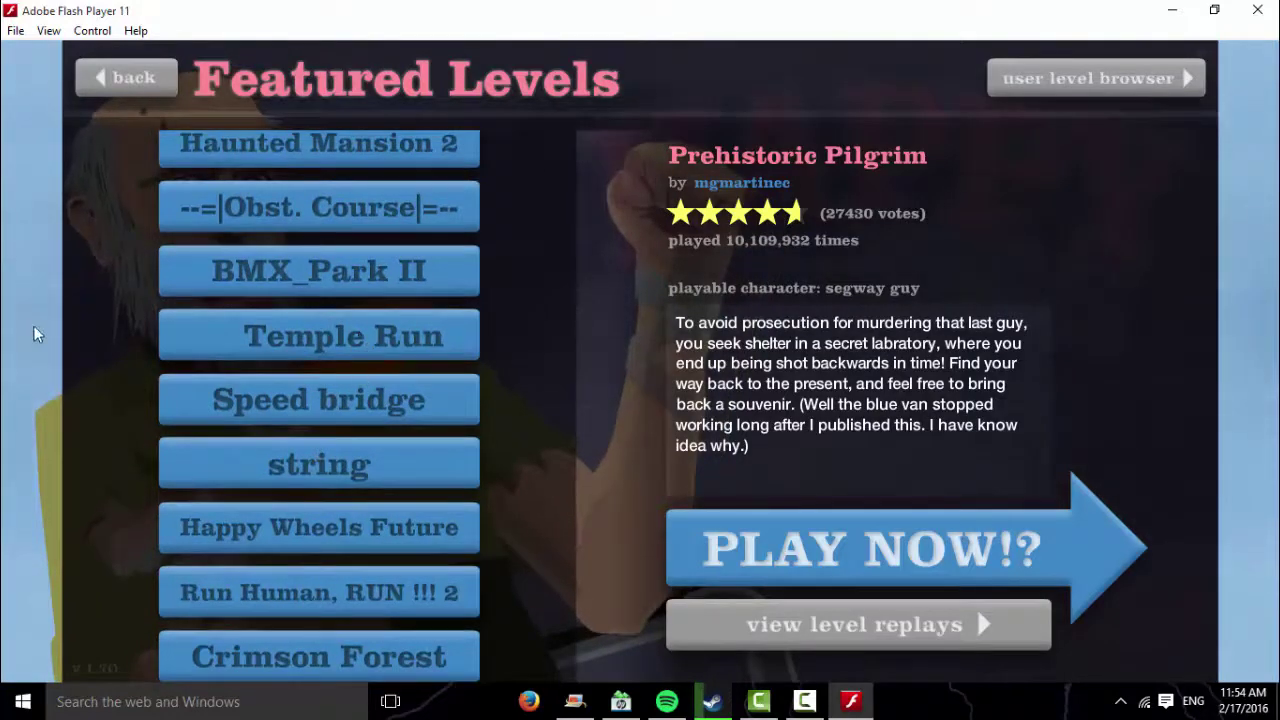
left_click(318, 335)
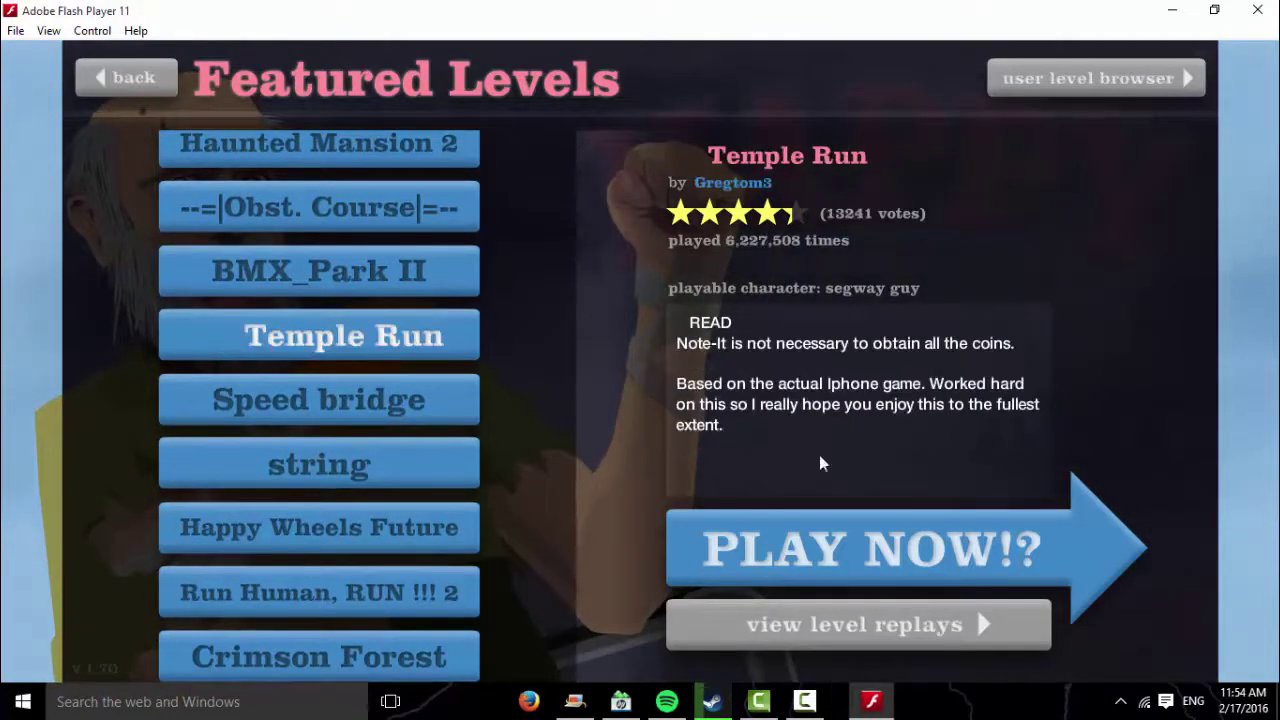
left_click(762, 580)
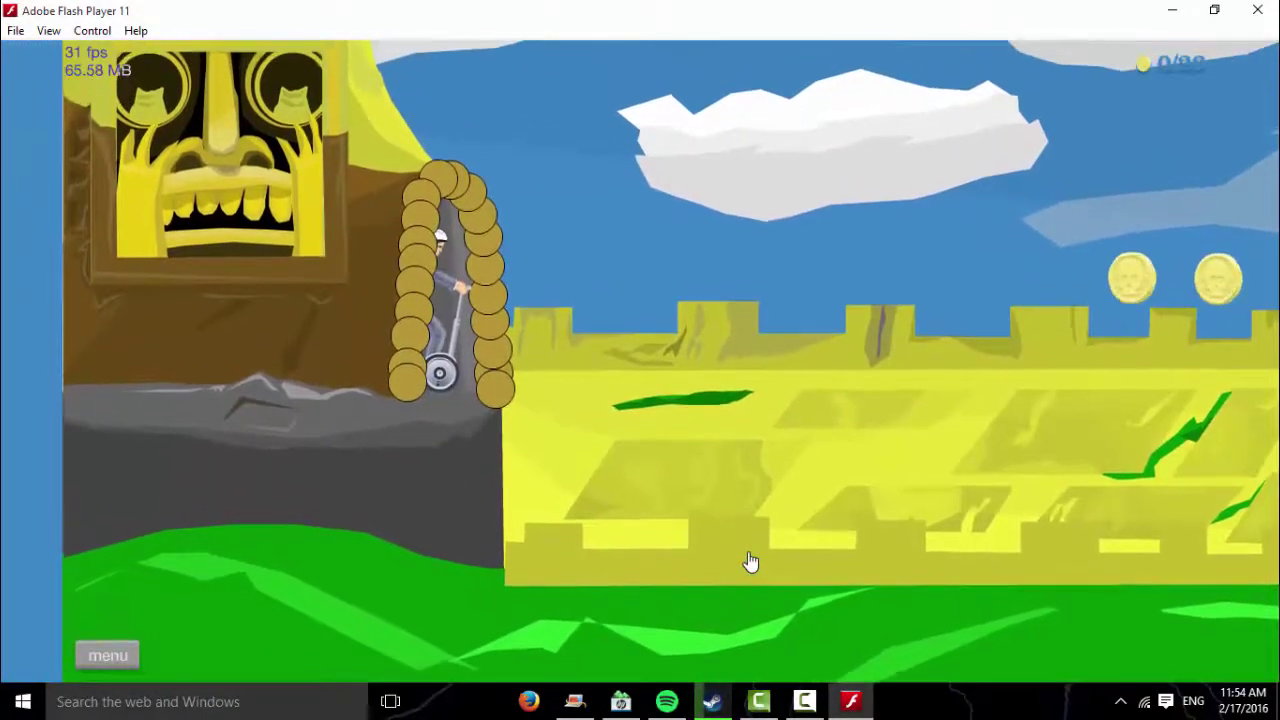
Ride the segway toward the tree stump, then restart Temple Run from the pause menu
key("Up")
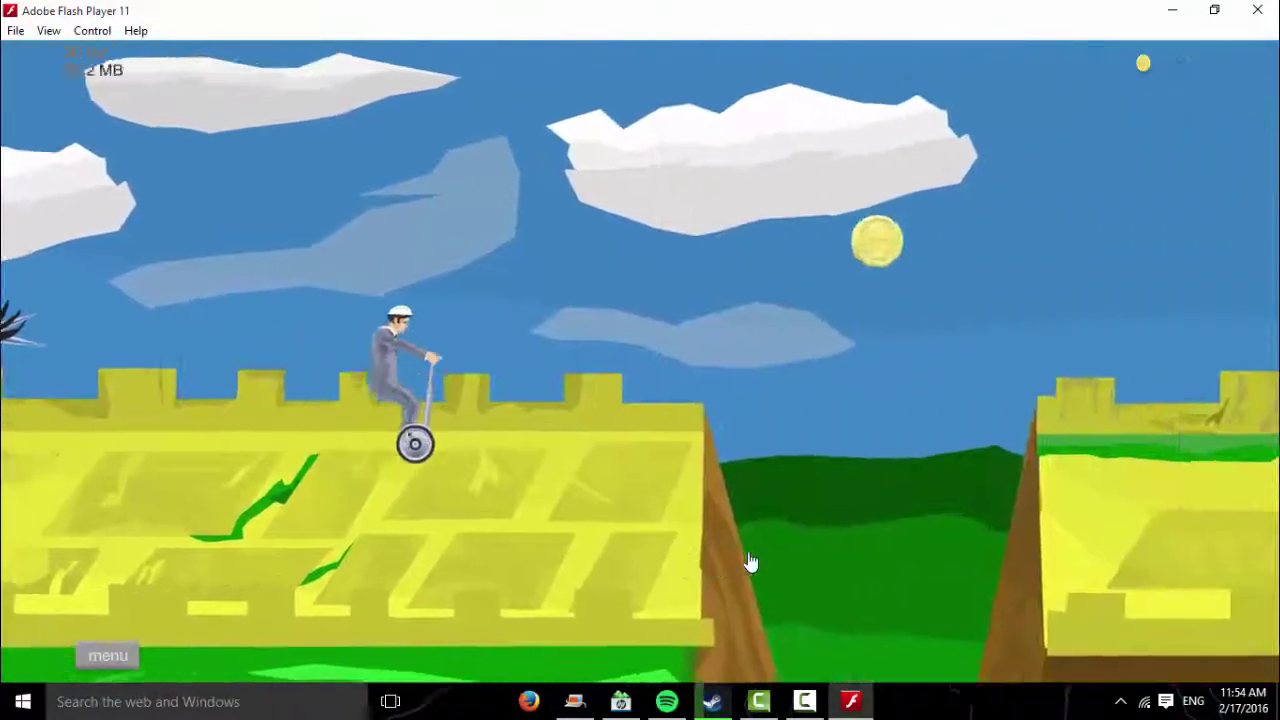
key("Up")
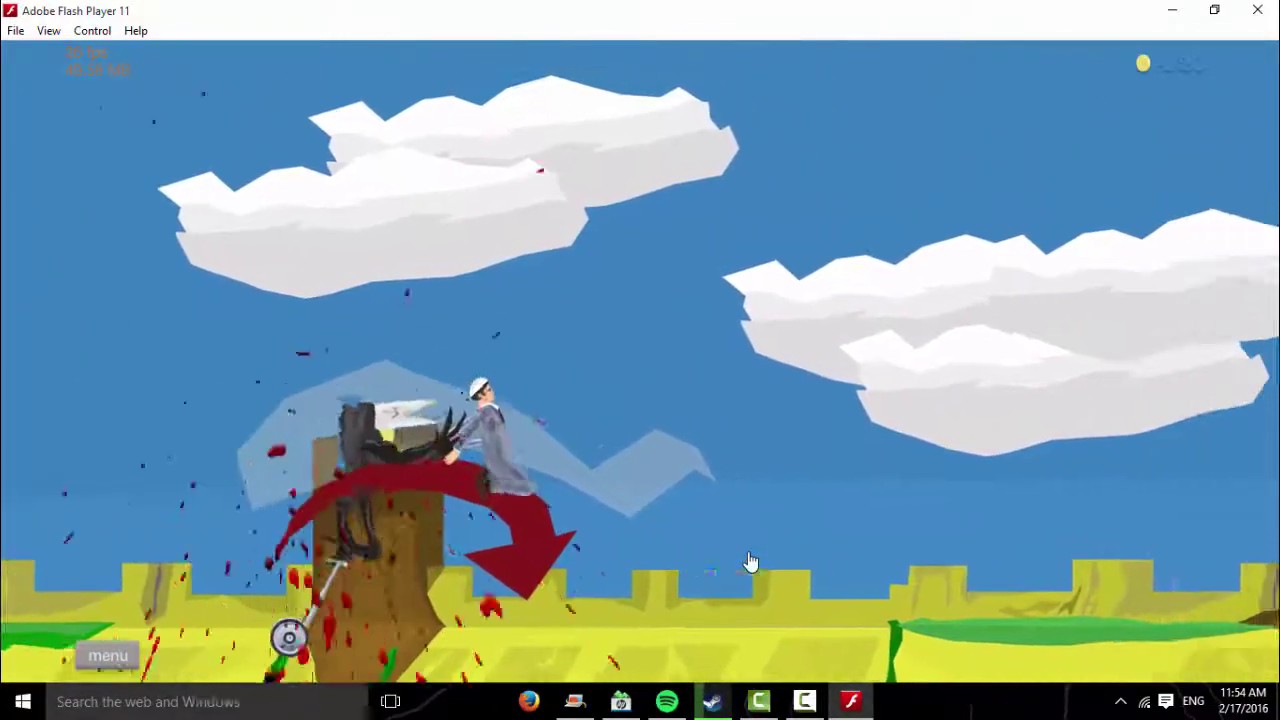
key("Escape")
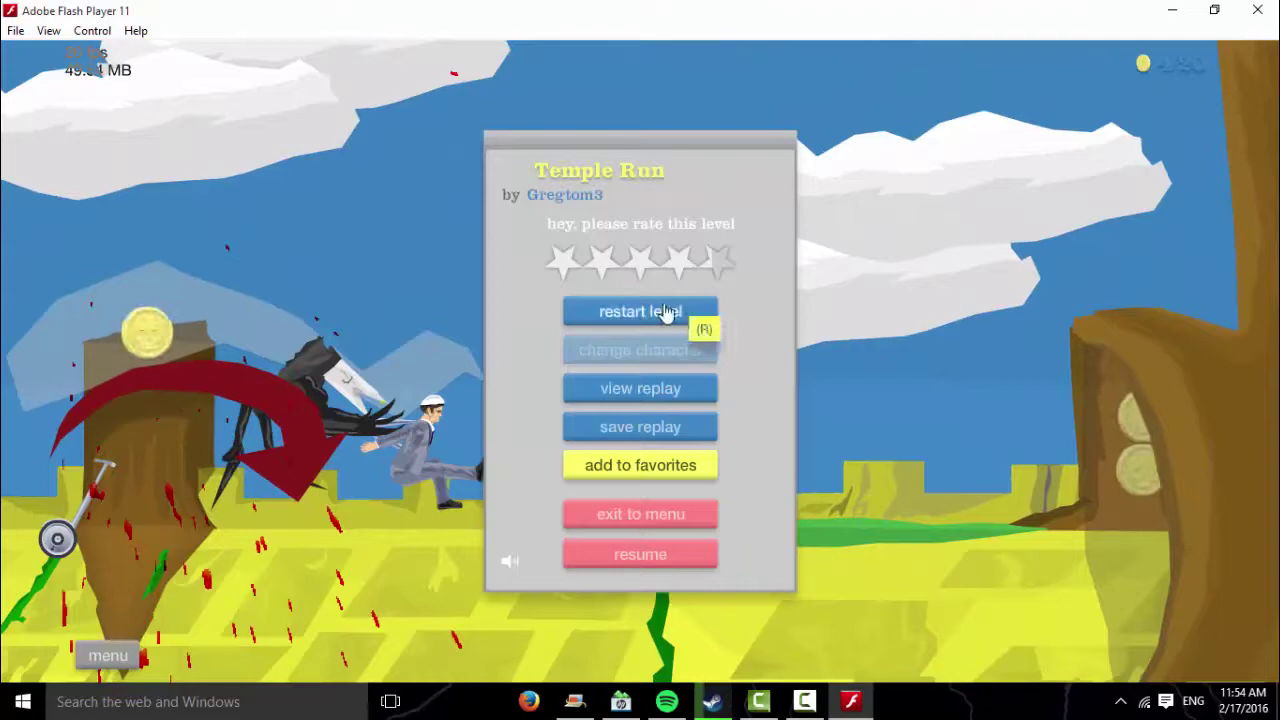
left_click(666, 312)
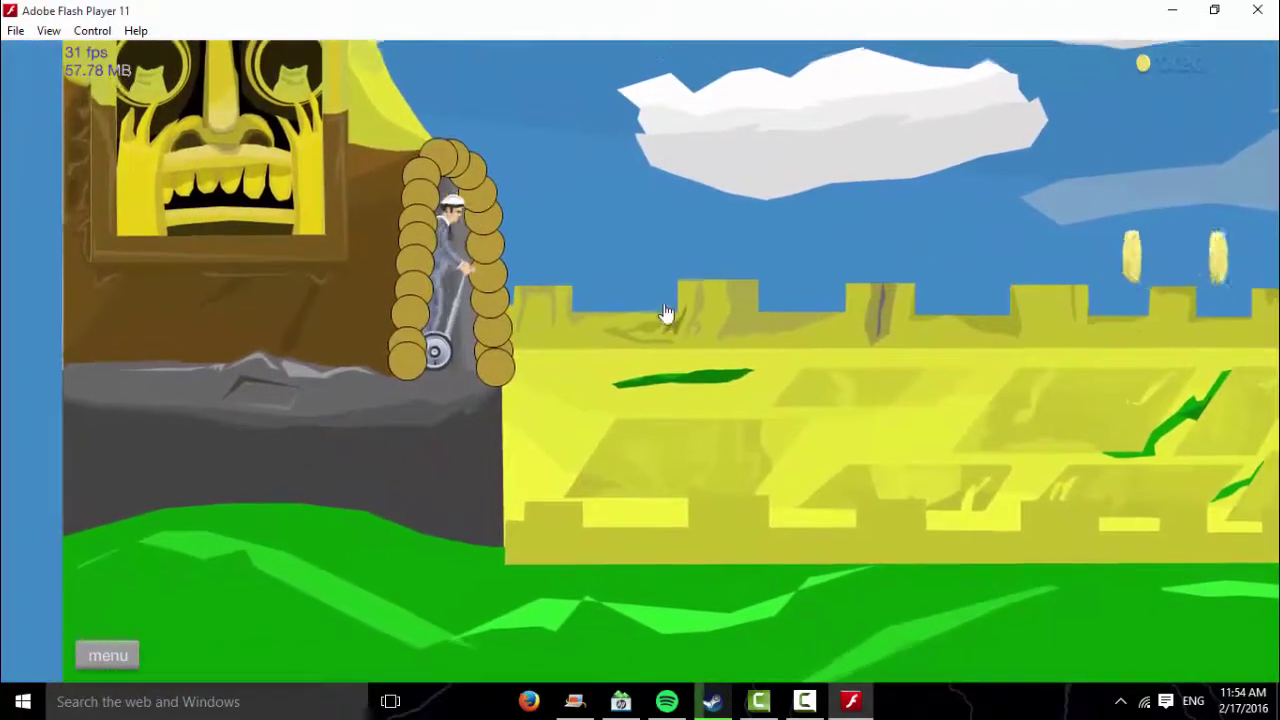
Ride across the platforms collecting coins, then restart Temple Run again
key("Up")
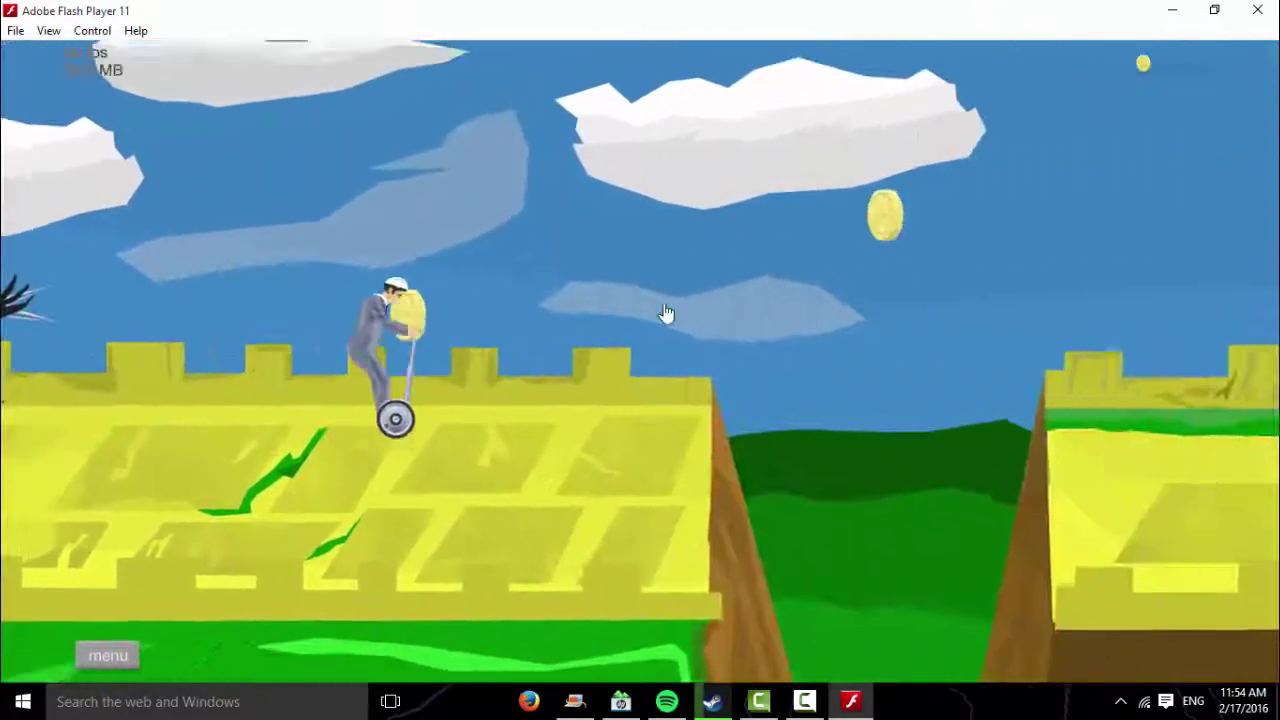
key("Up")
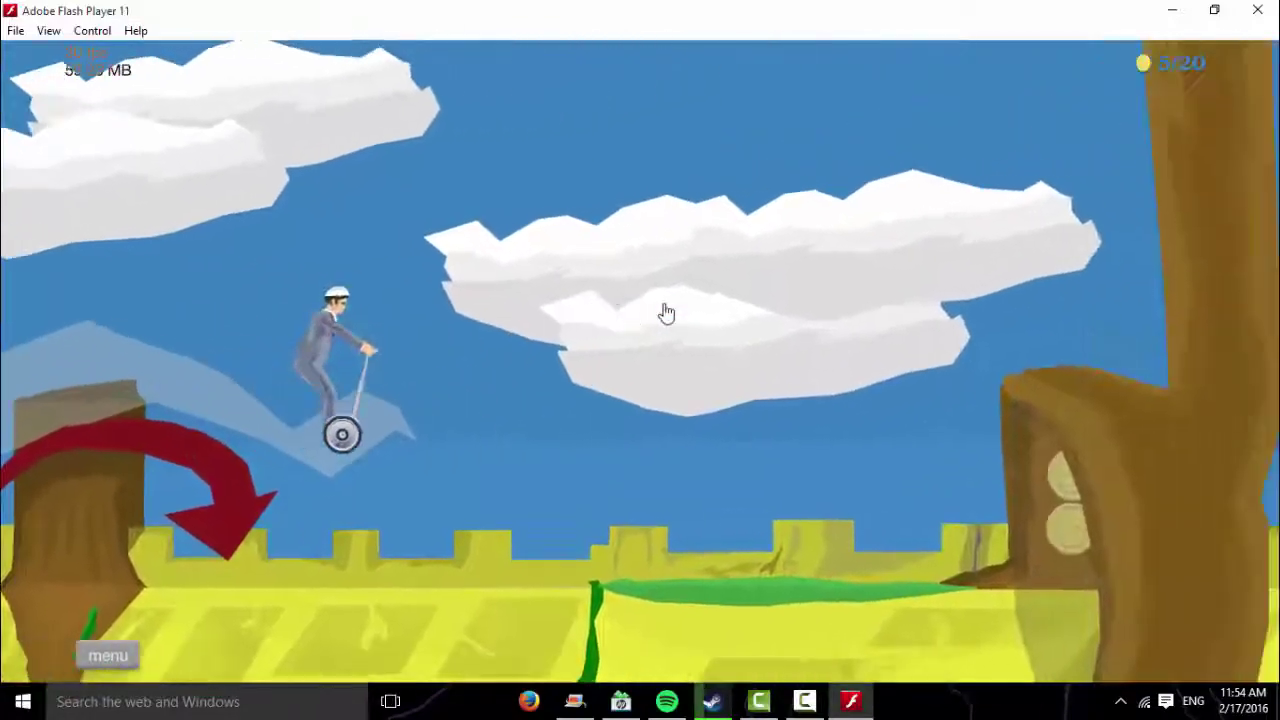
key("Up")
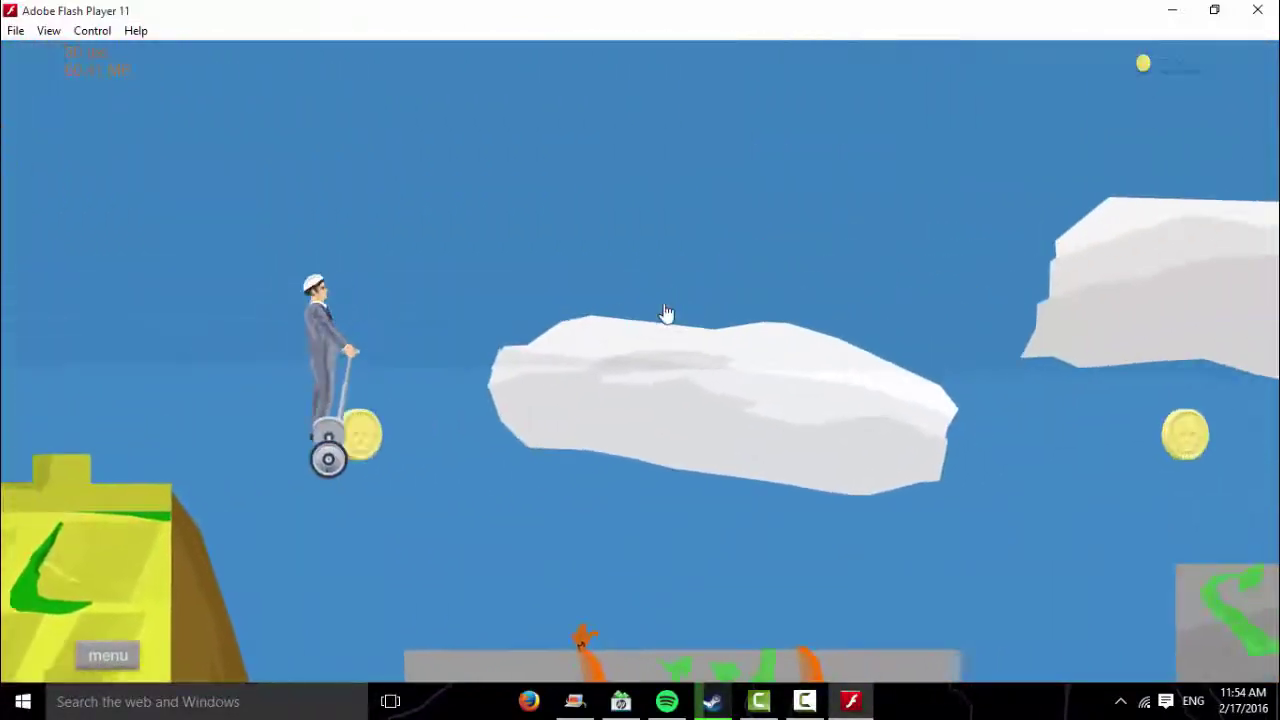
key("Up")
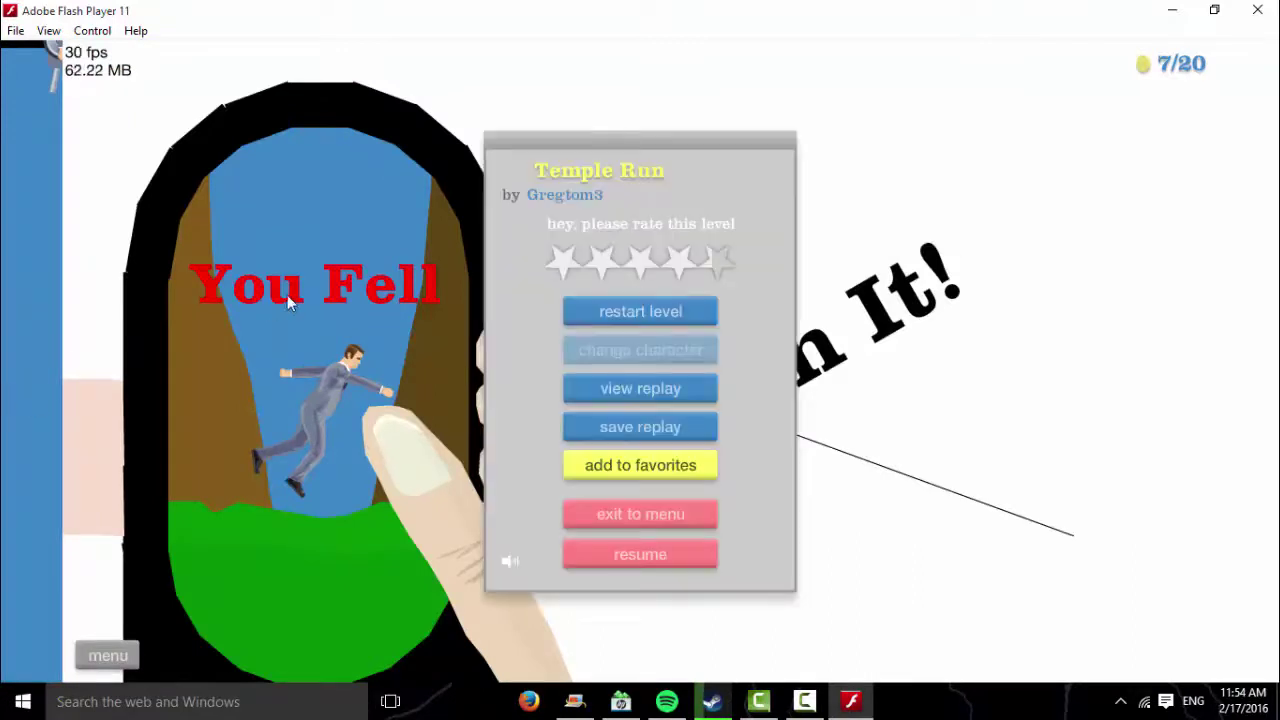
left_click(617, 311)
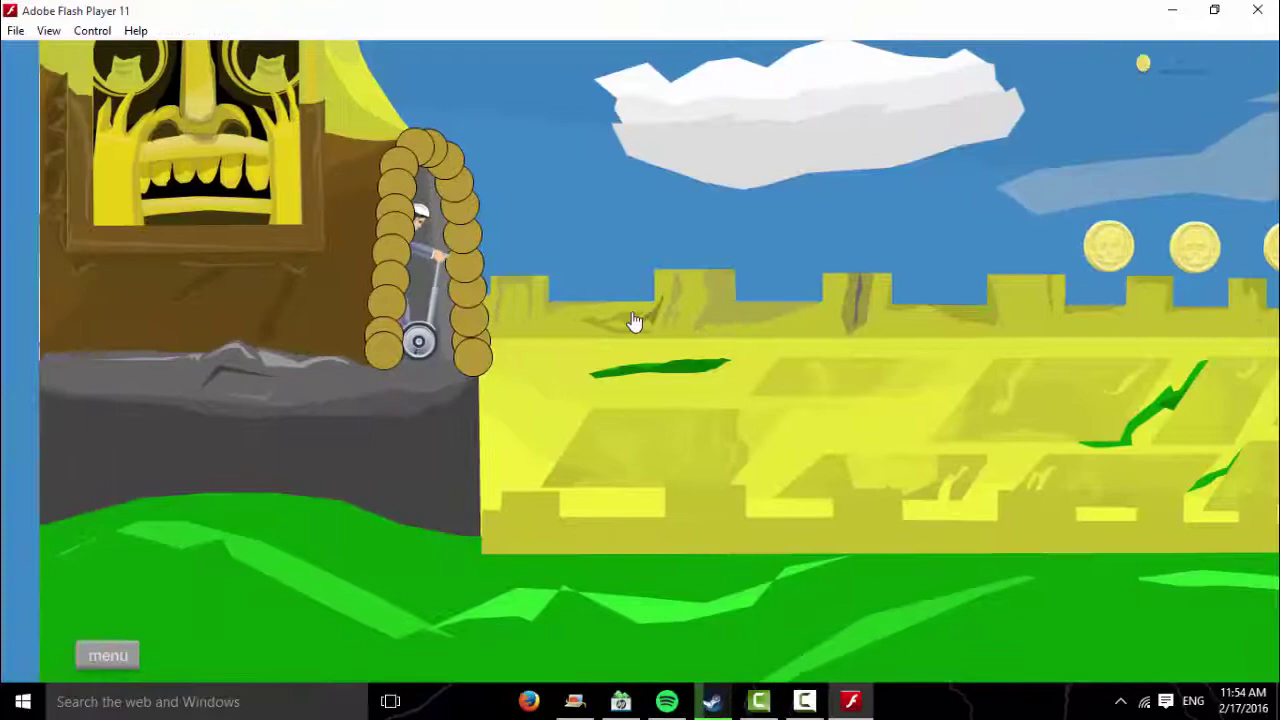
Ride along the castle, jump onto the tree stump, cross the clouds and pause
key("Up")
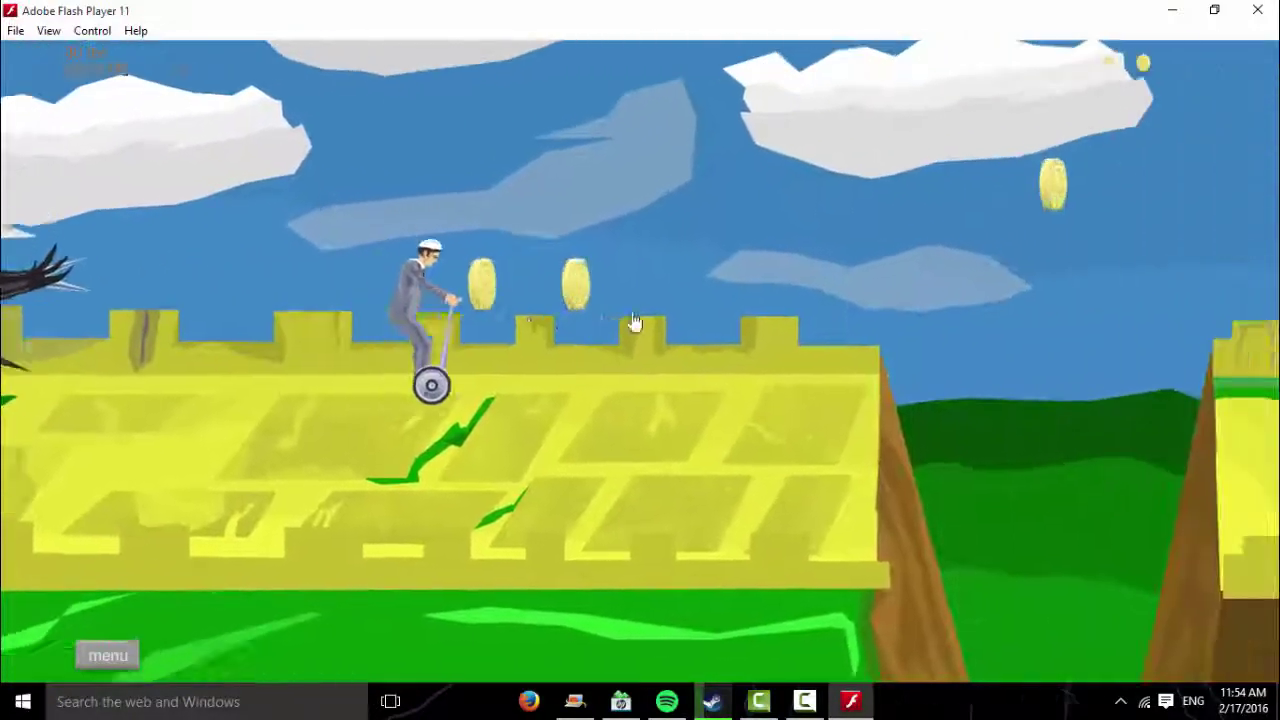
key("Up")
key("space")
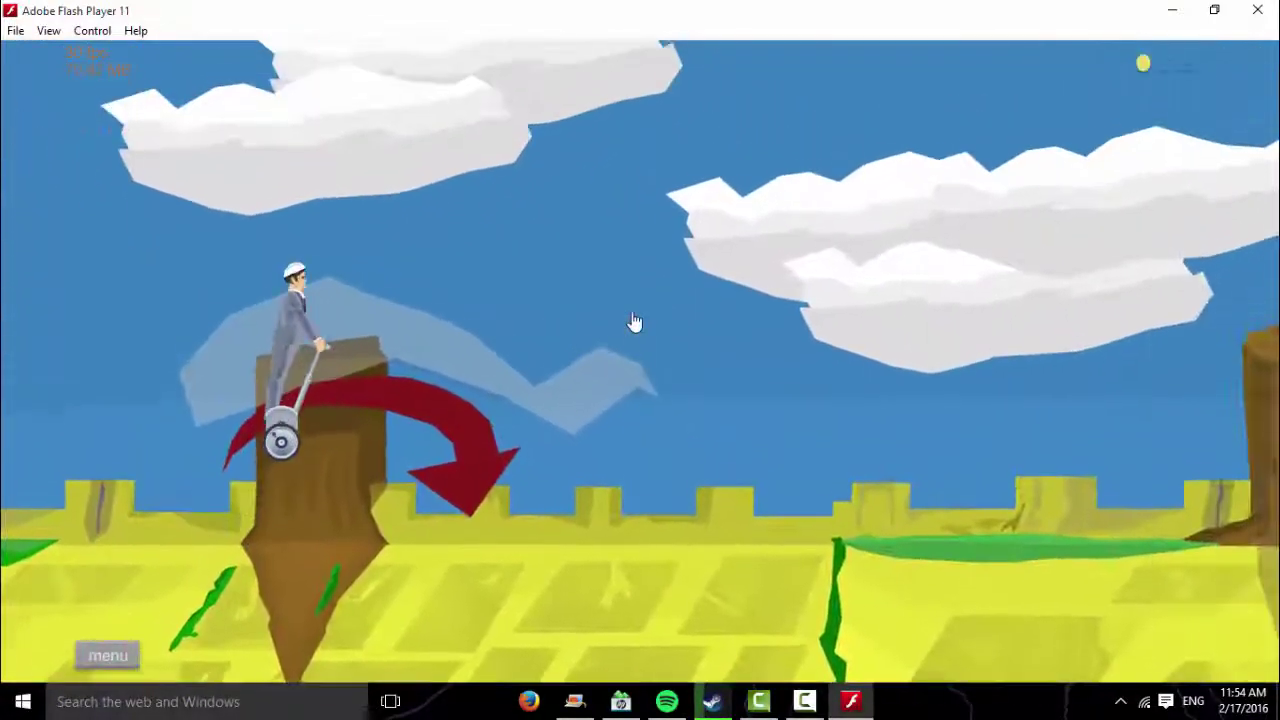
key("Up")
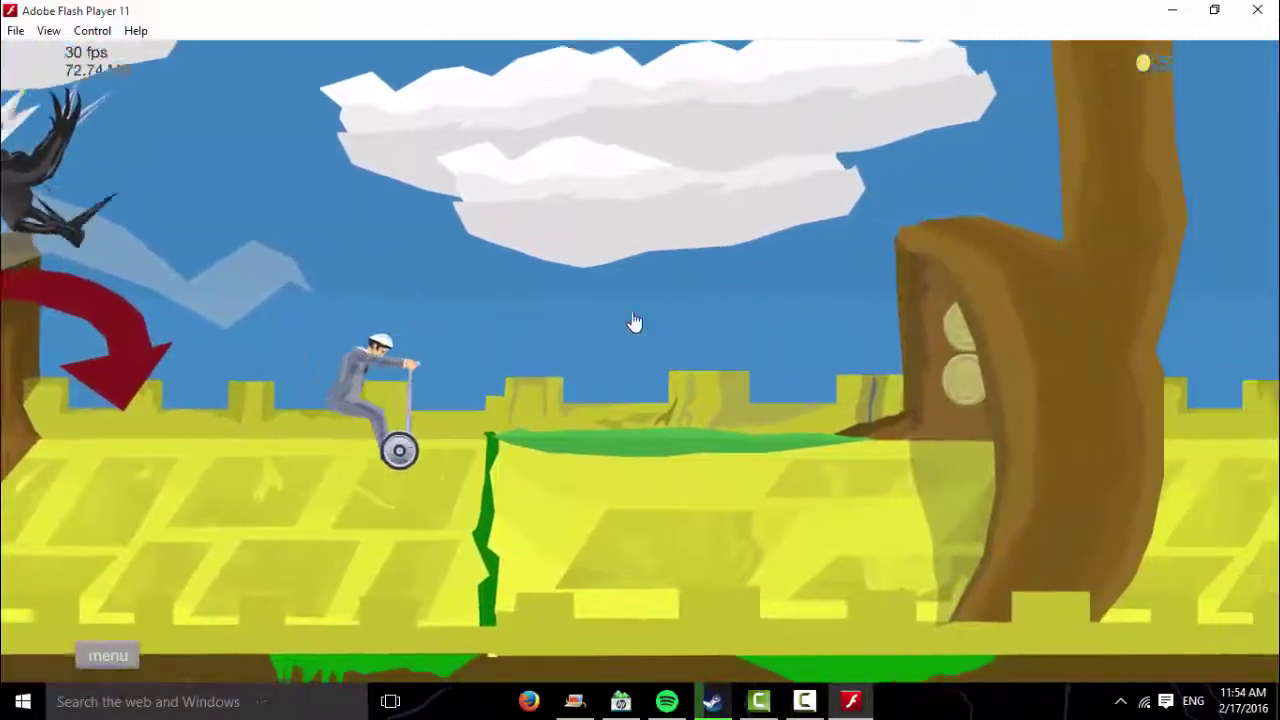
key("Up")
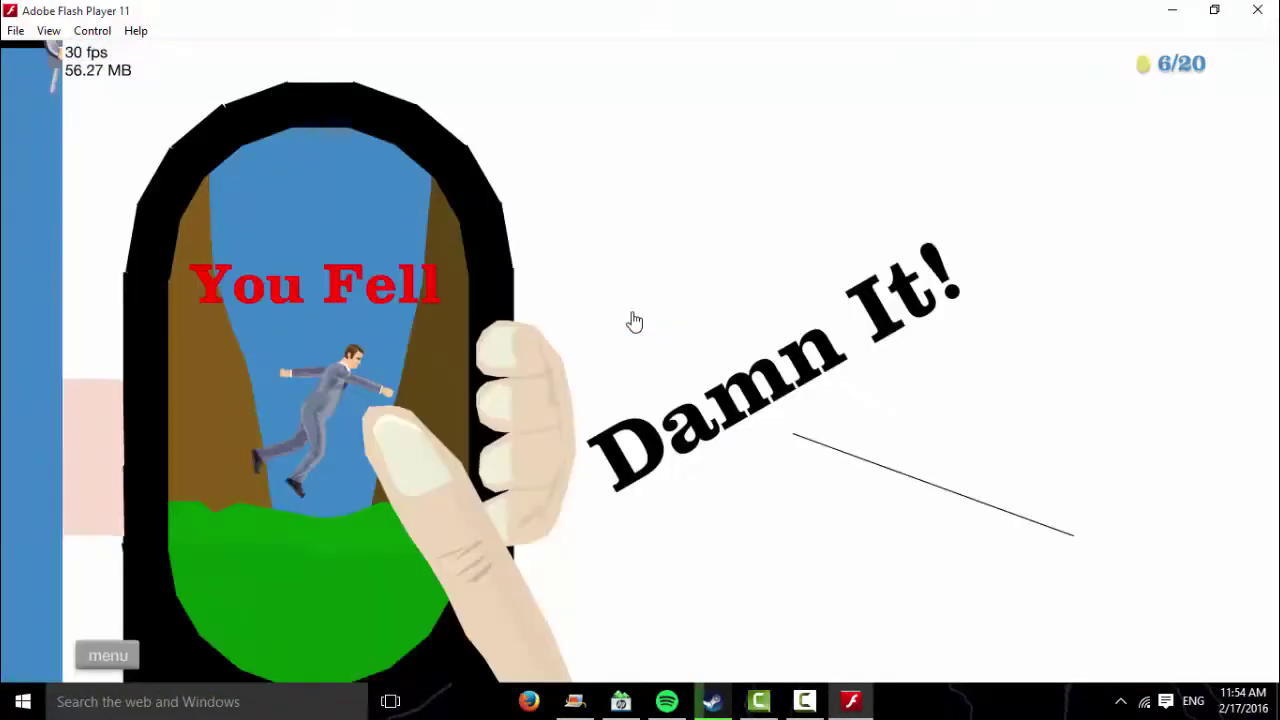
key("Escape")
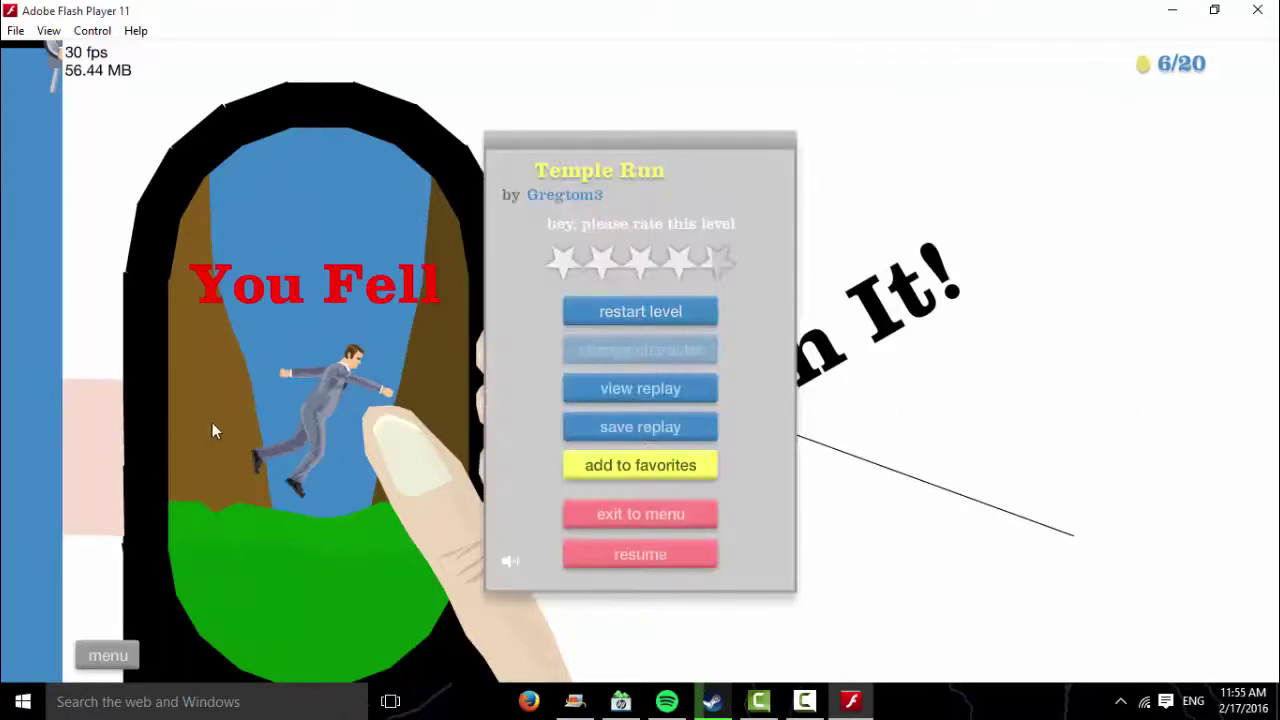
Exit Temple Run to the menu and select Dawn of the Dead.lv7
left_click(630, 517)
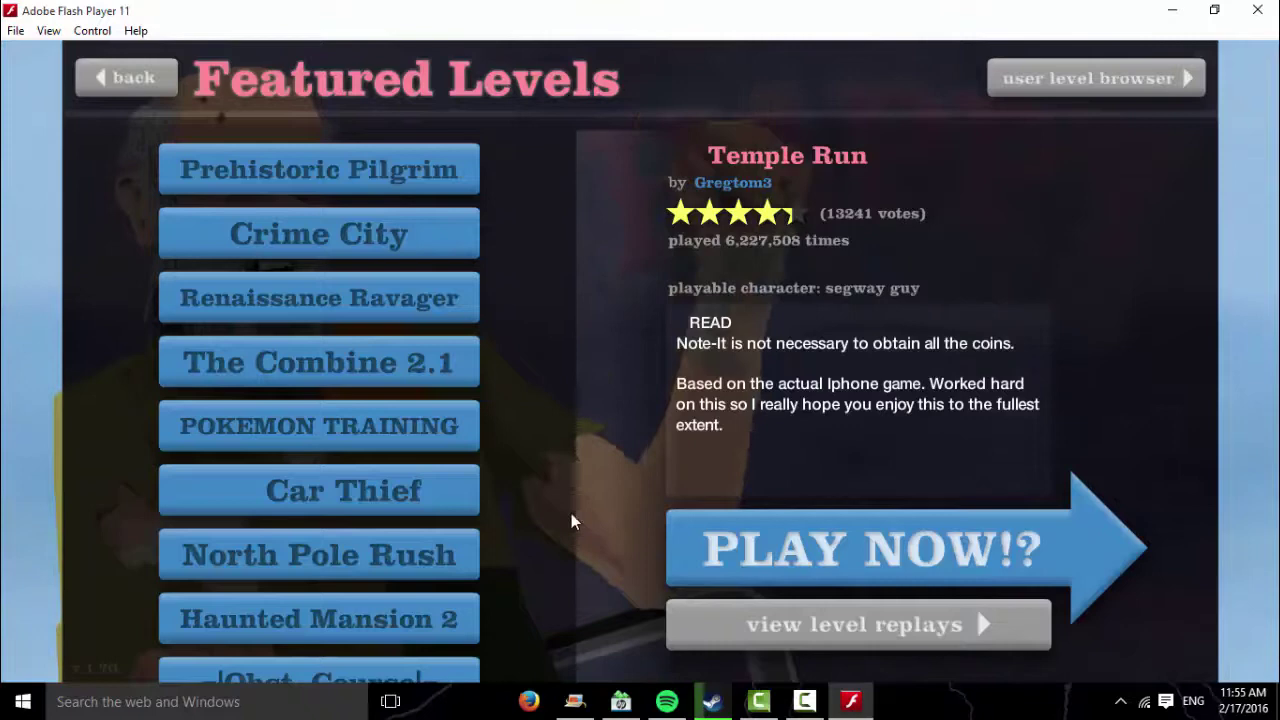
scroll(314, 560, "down", 3)
scroll(314, 582, "down", 2)
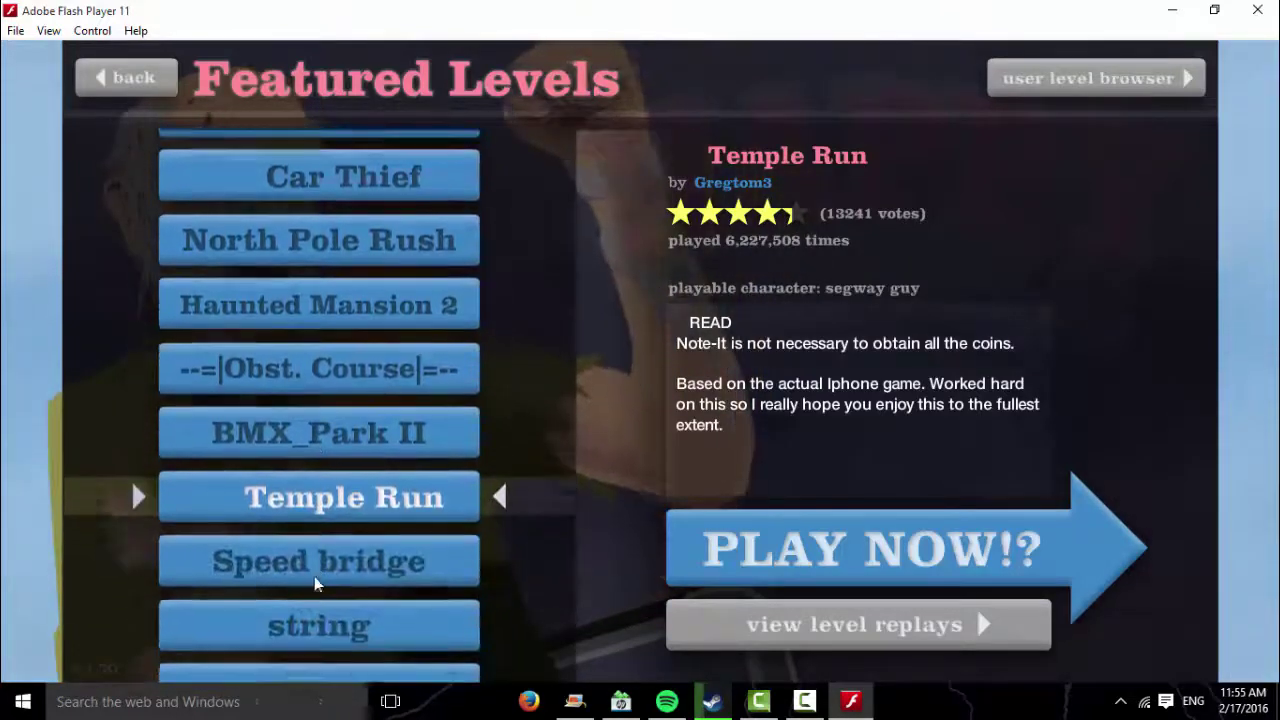
scroll(340, 560, "down", 2)
scroll(362, 546, "down", 1)
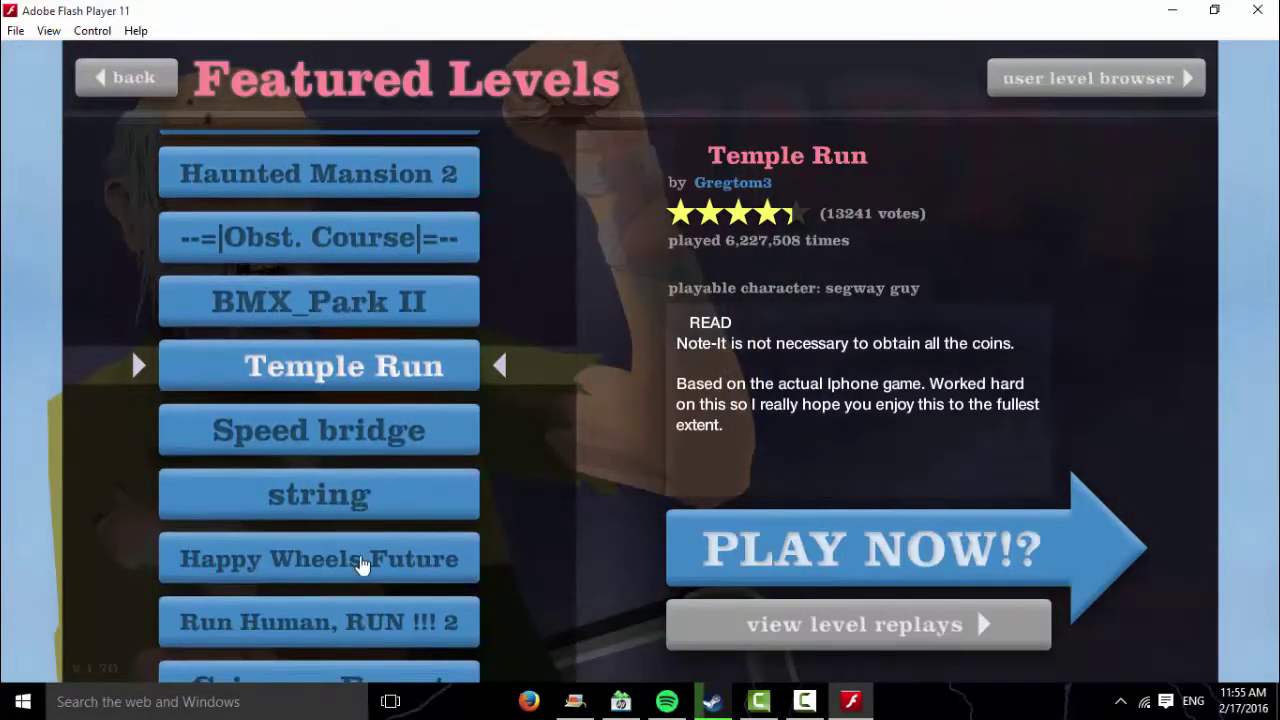
scroll(362, 562, "down", 2)
scroll(362, 562, "down", 1)
scroll(368, 564, "down", 1)
scroll(375, 565, "down", 2)
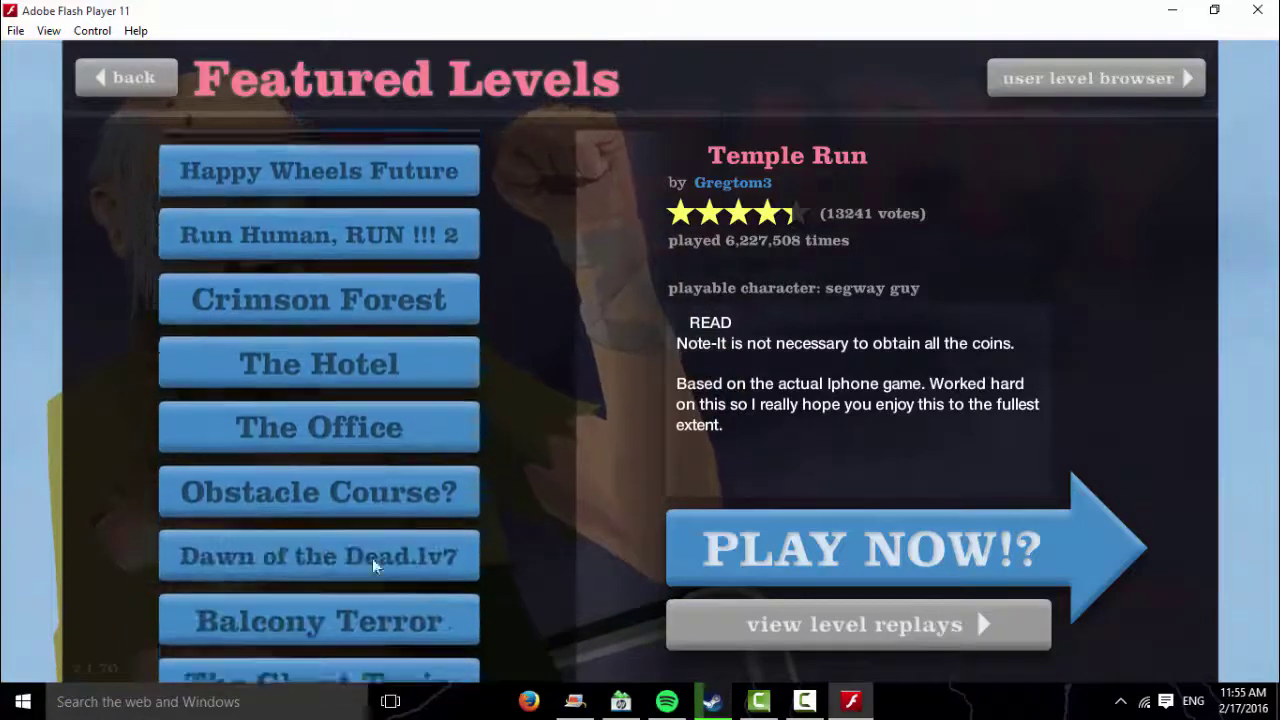
scroll(375, 565, "down", 1)
left_click(390, 480)
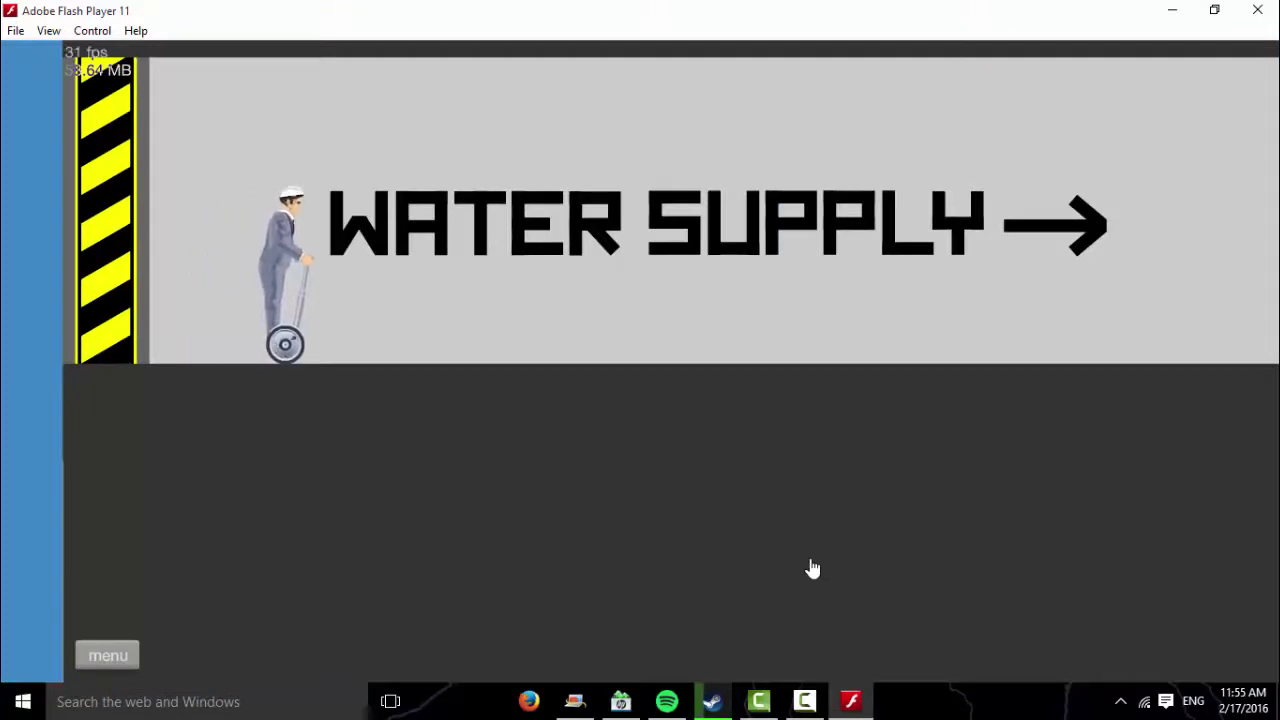
key("Right")
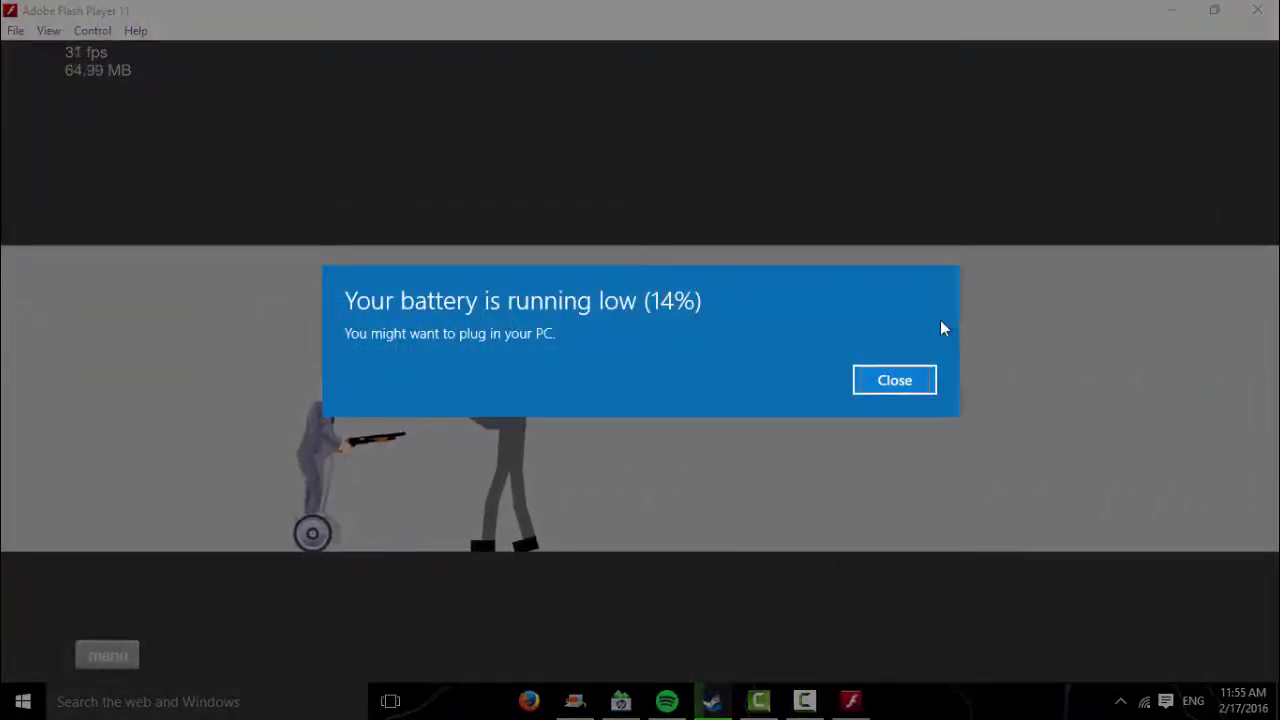
Ride past the WATER SUPPLY sign, dismiss the low battery warning, and jump
key("space")
left_click(885, 384)
key("Right")
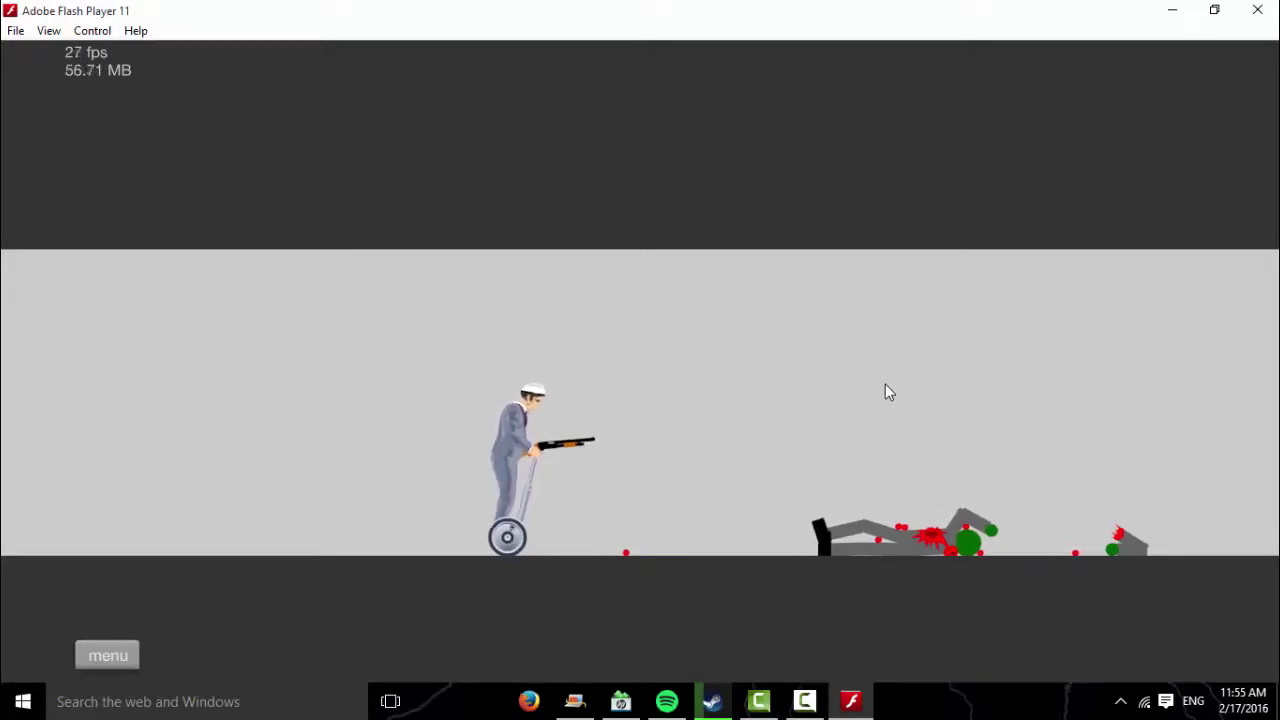
key("space")
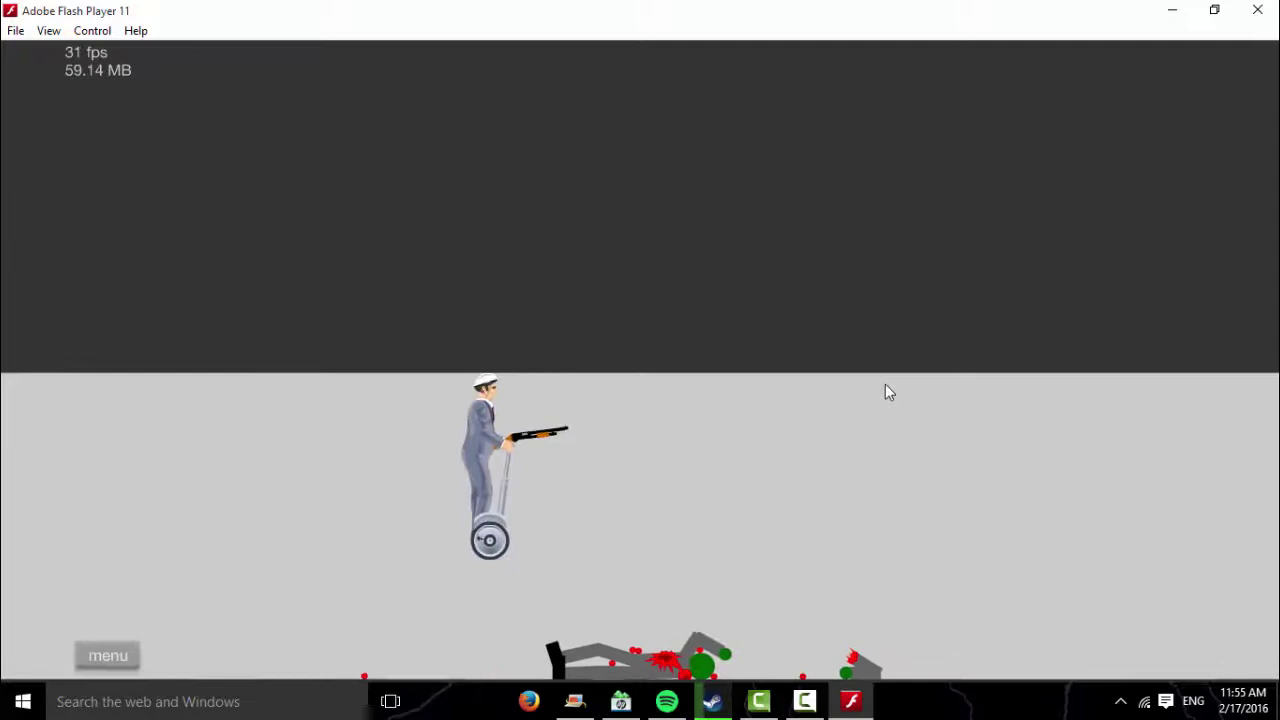
Shoot the zombies by the red door and on the table, then reverse from the fridge
key("Right")
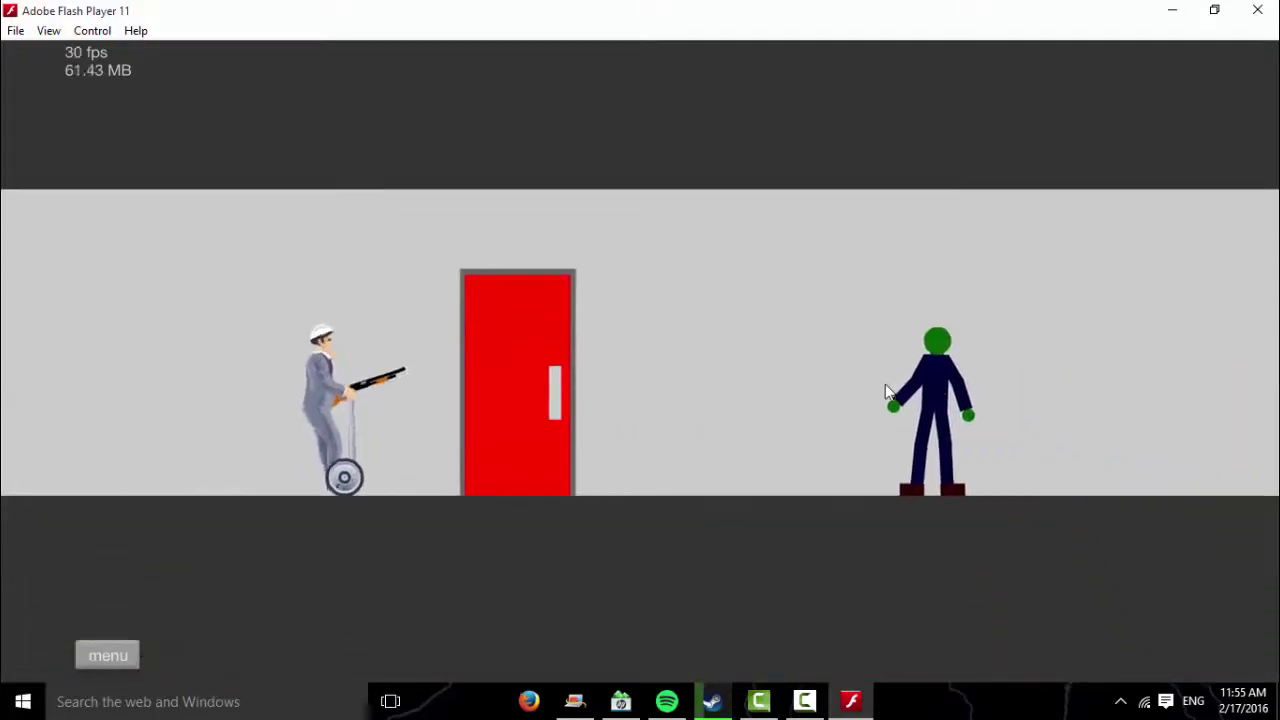
key("Right")
key("space")
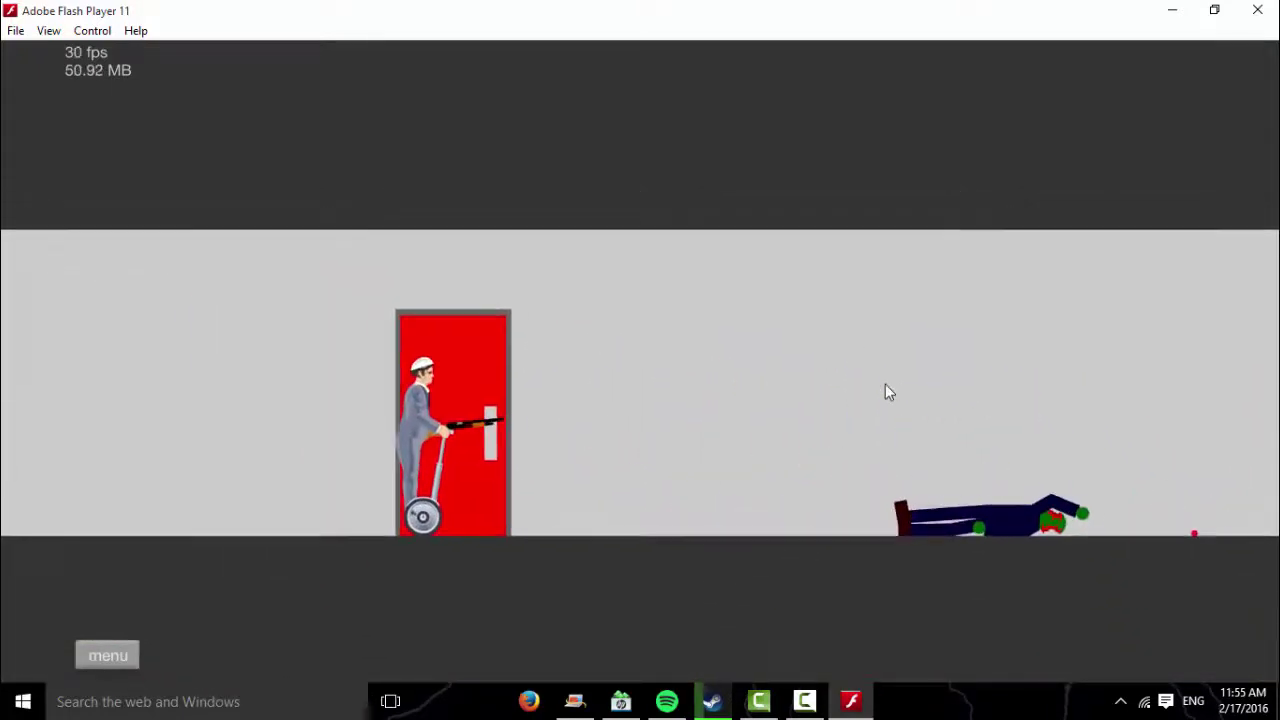
key("Right")
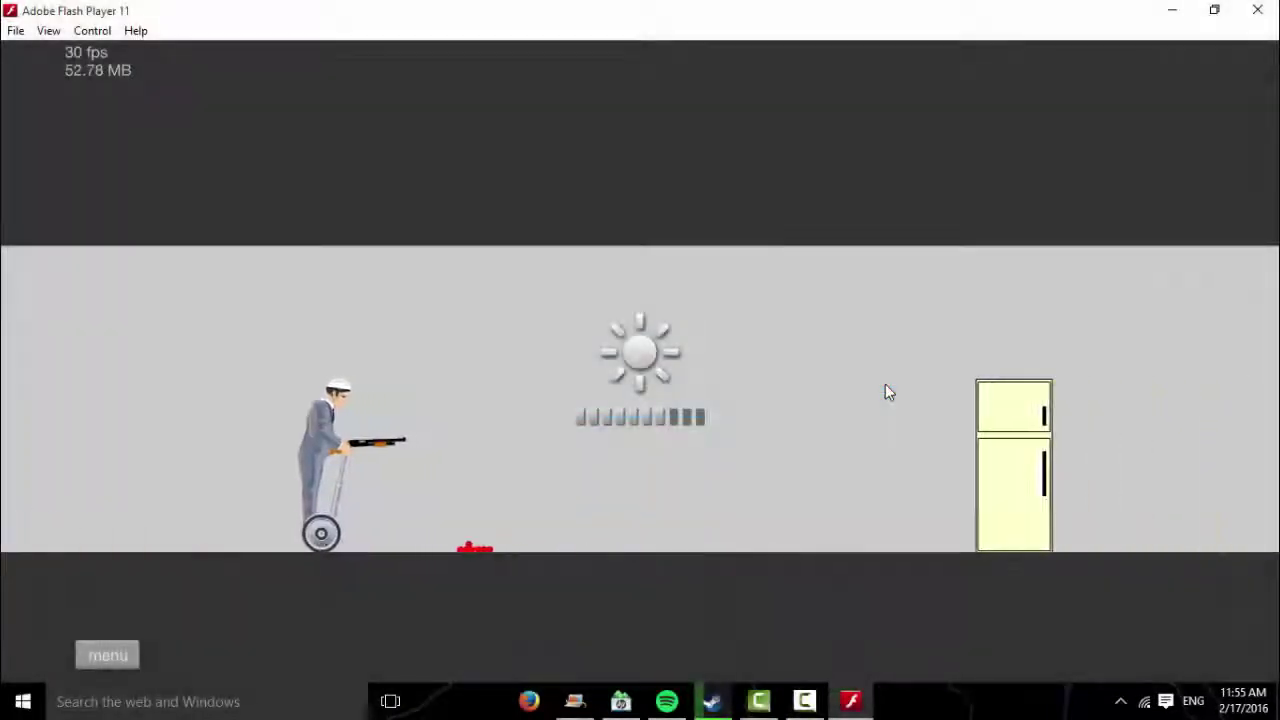
key("Right")
key("space")
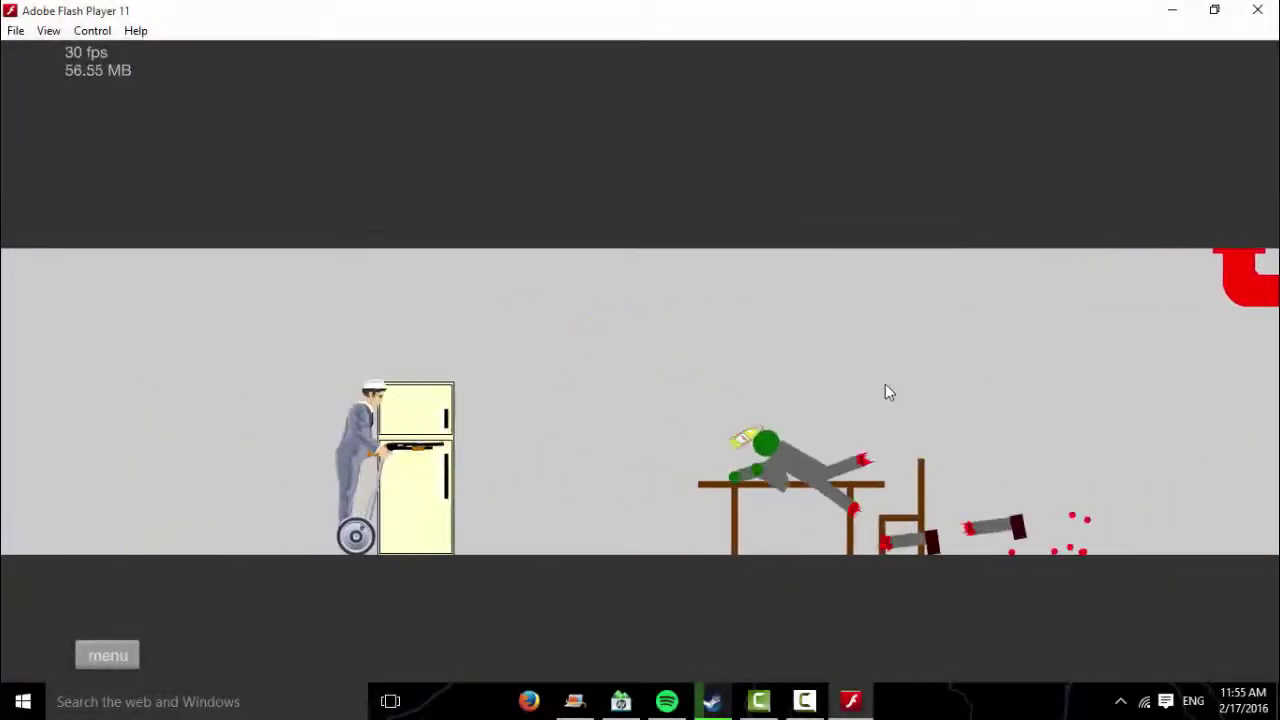
key("Right")
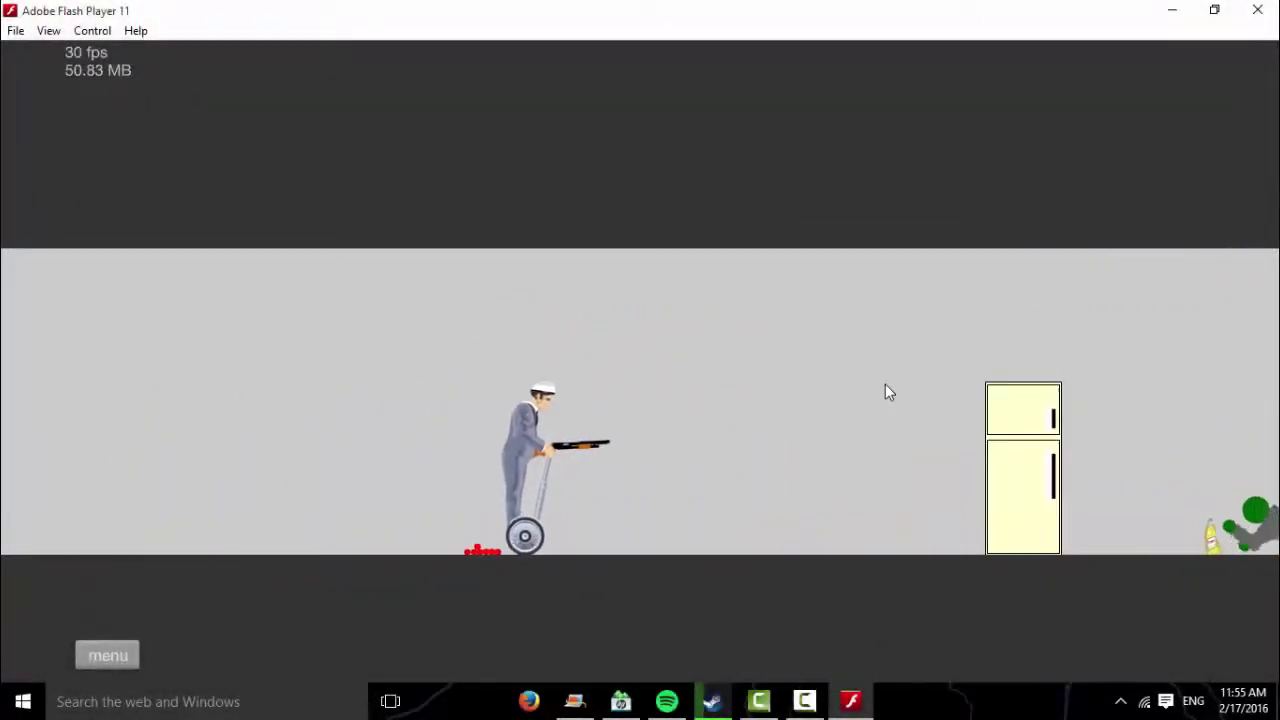
key("Left")
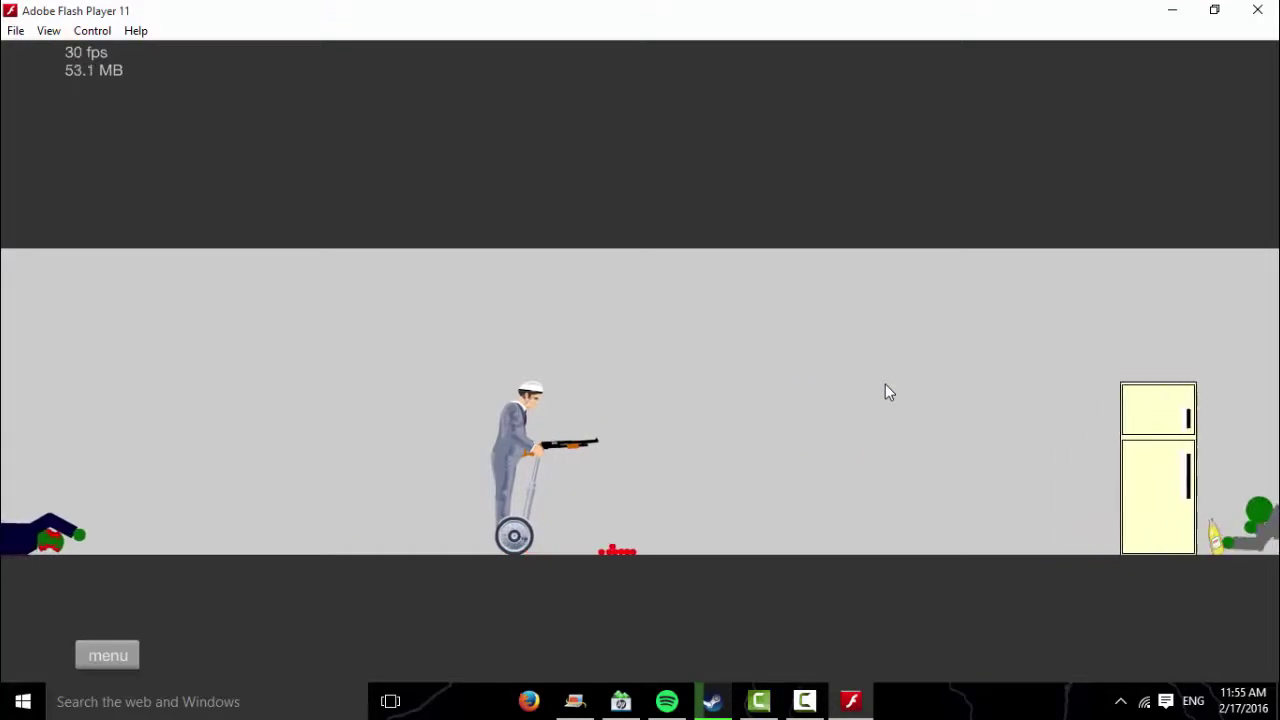
key("Left")
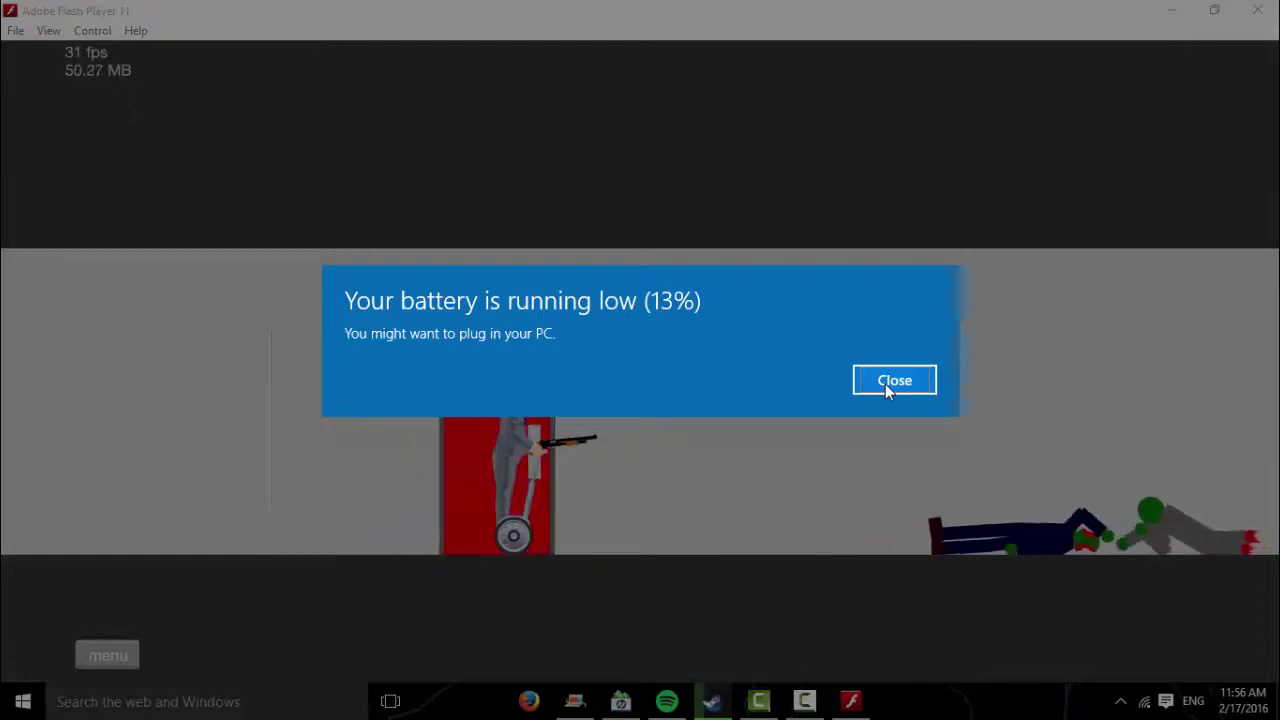
Close the low-battery warning and pause the screen recording
left_click(885, 384)
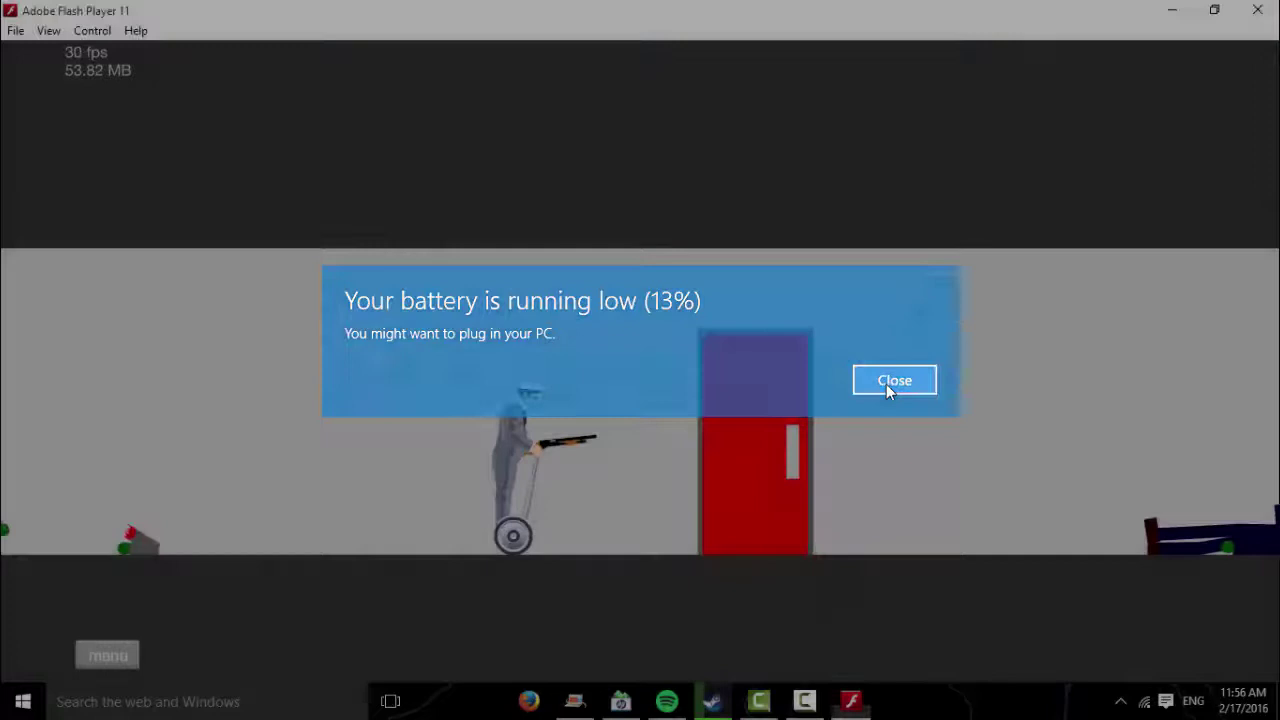
left_click(886, 384)
left_click(805, 700)
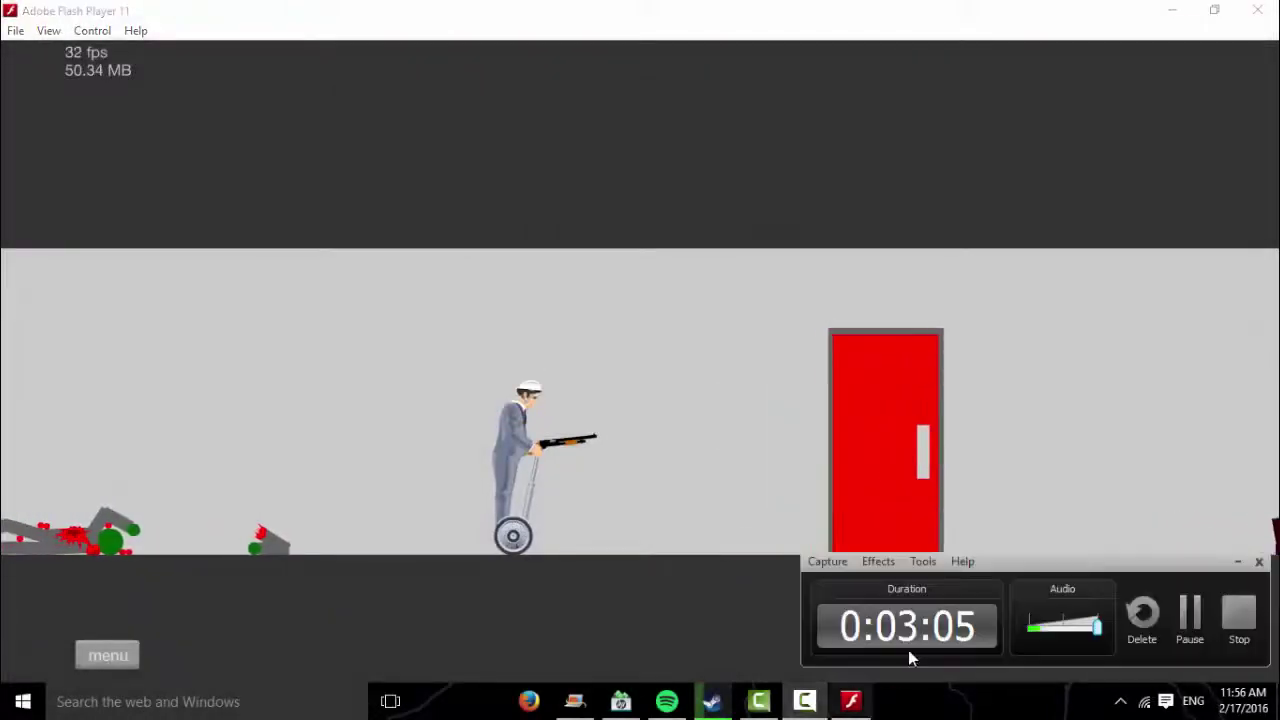
left_click(1190, 620)
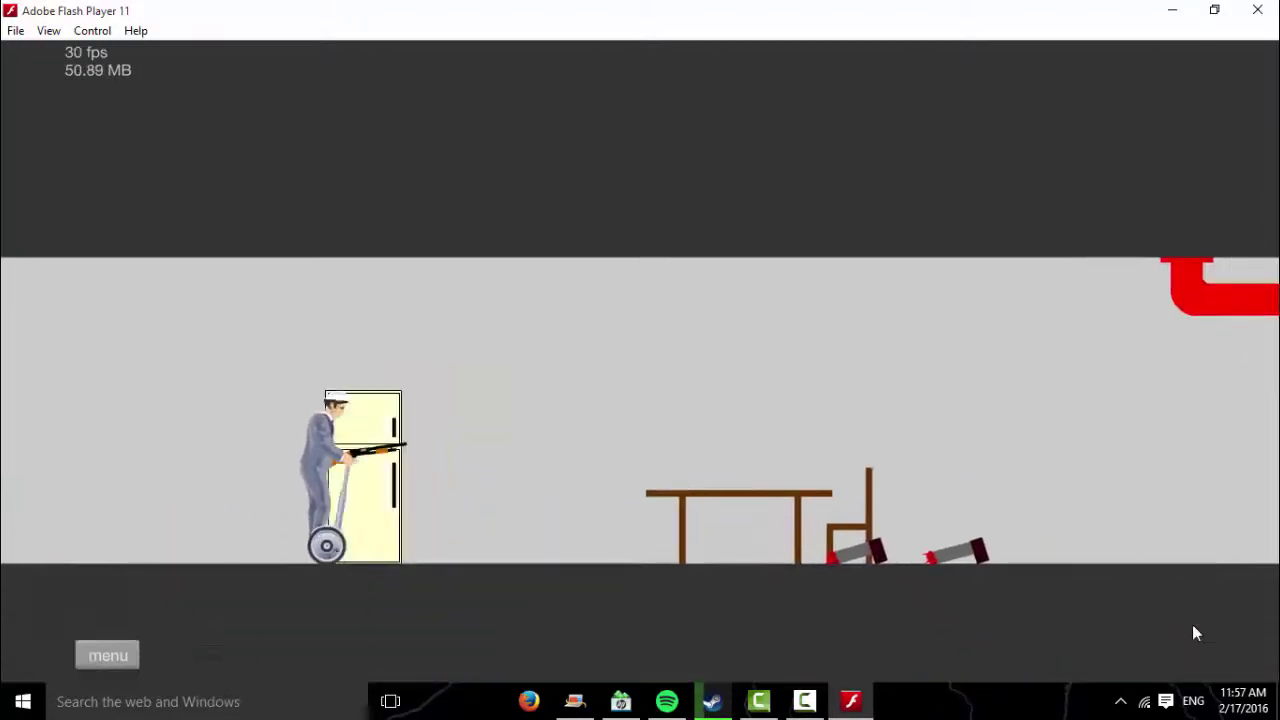
Ride past the stairs and electrical box and shoot the green zombie
key("space")
key("Right")
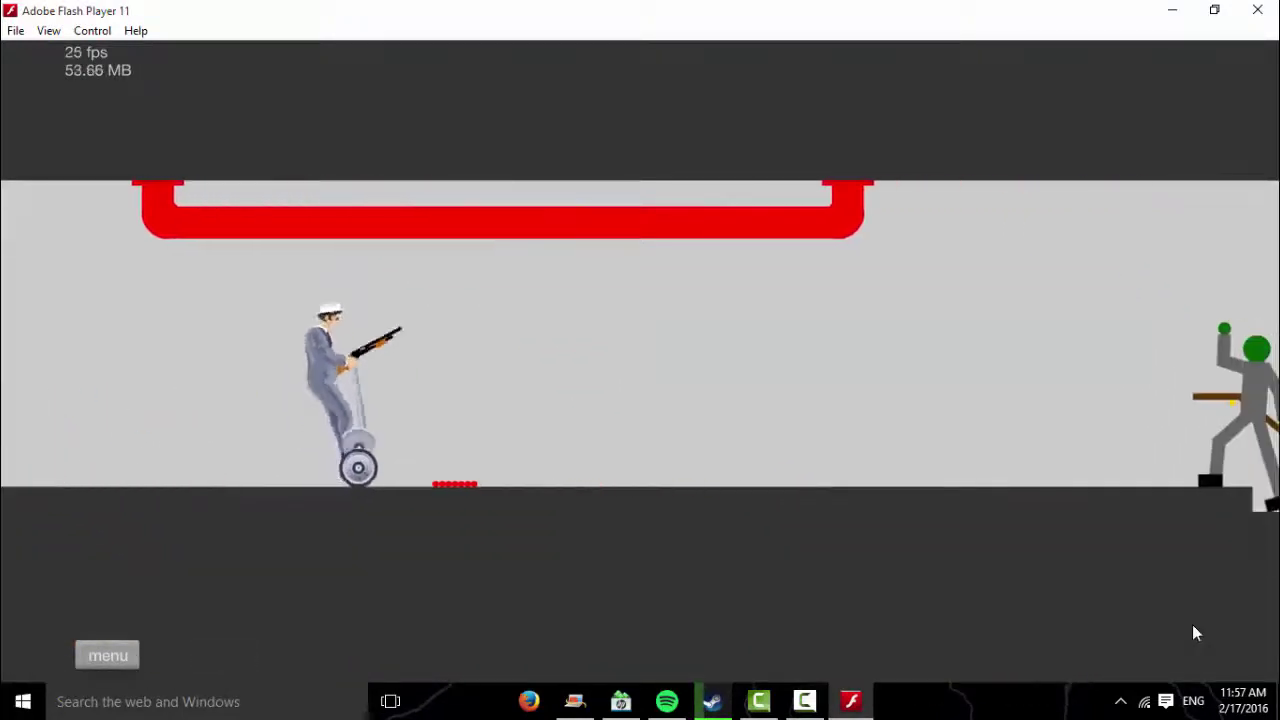
key("Right")
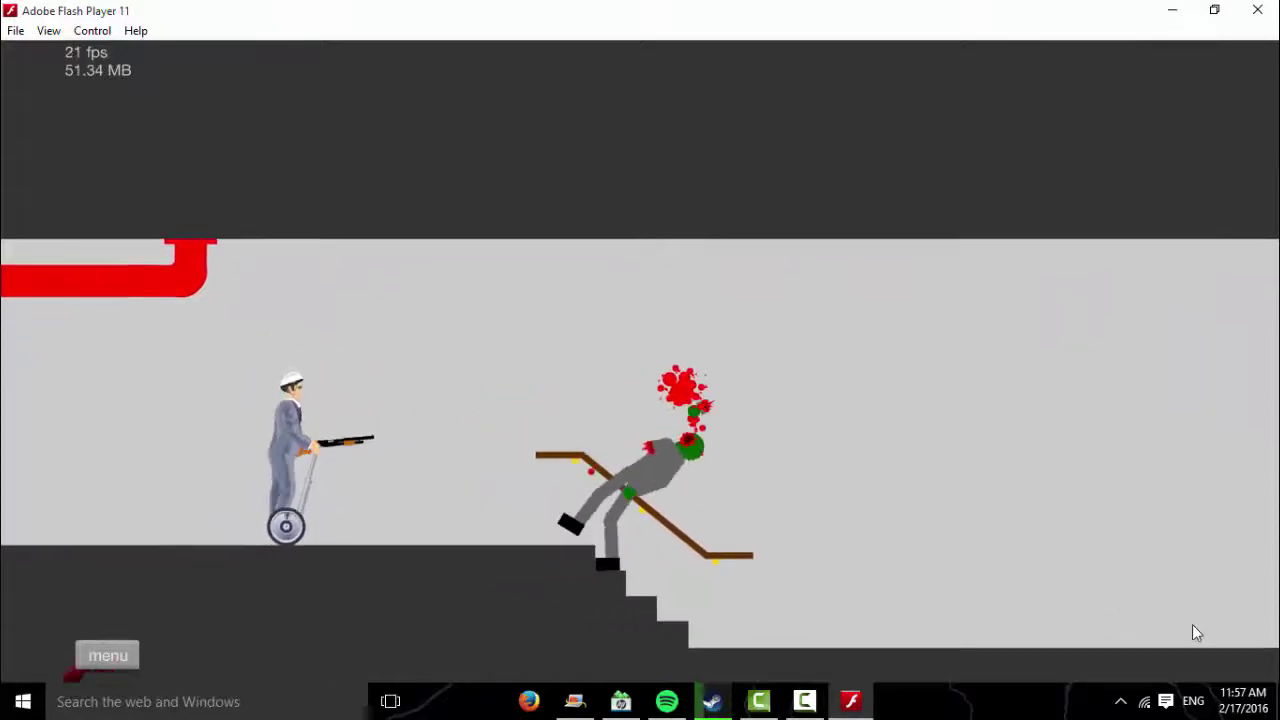
key("Right")
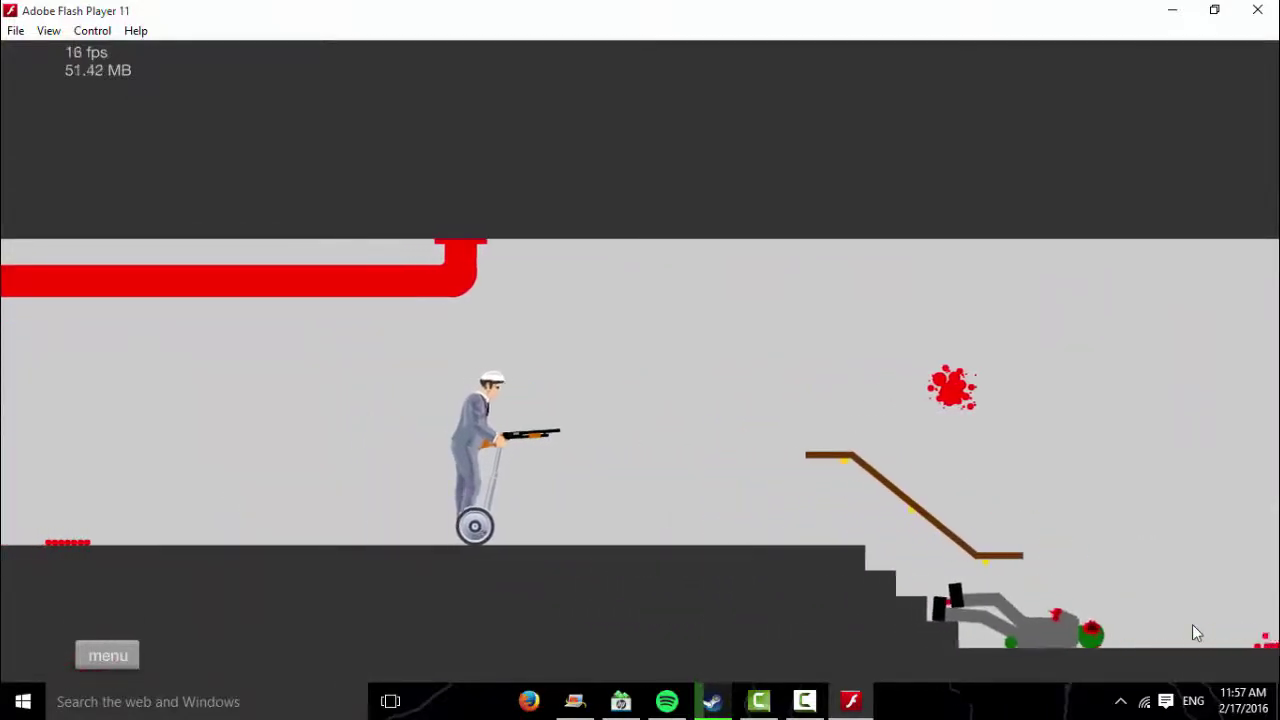
key("Right")
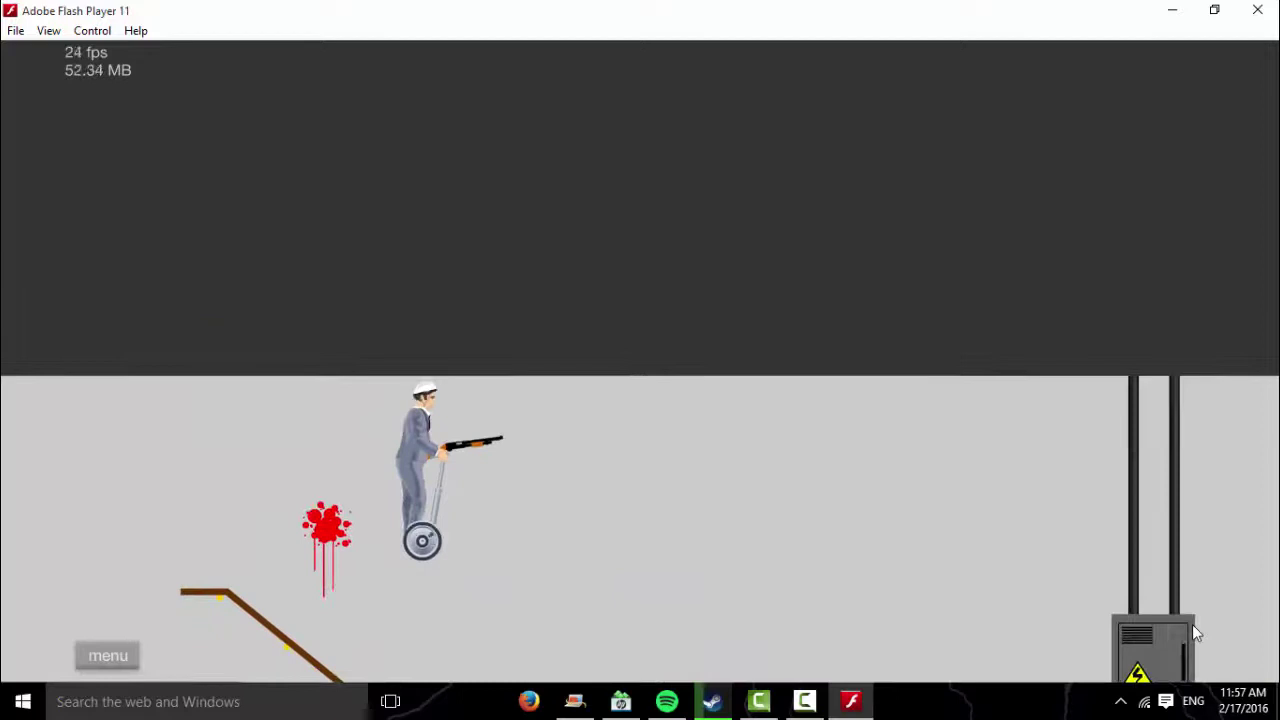
key("Right")
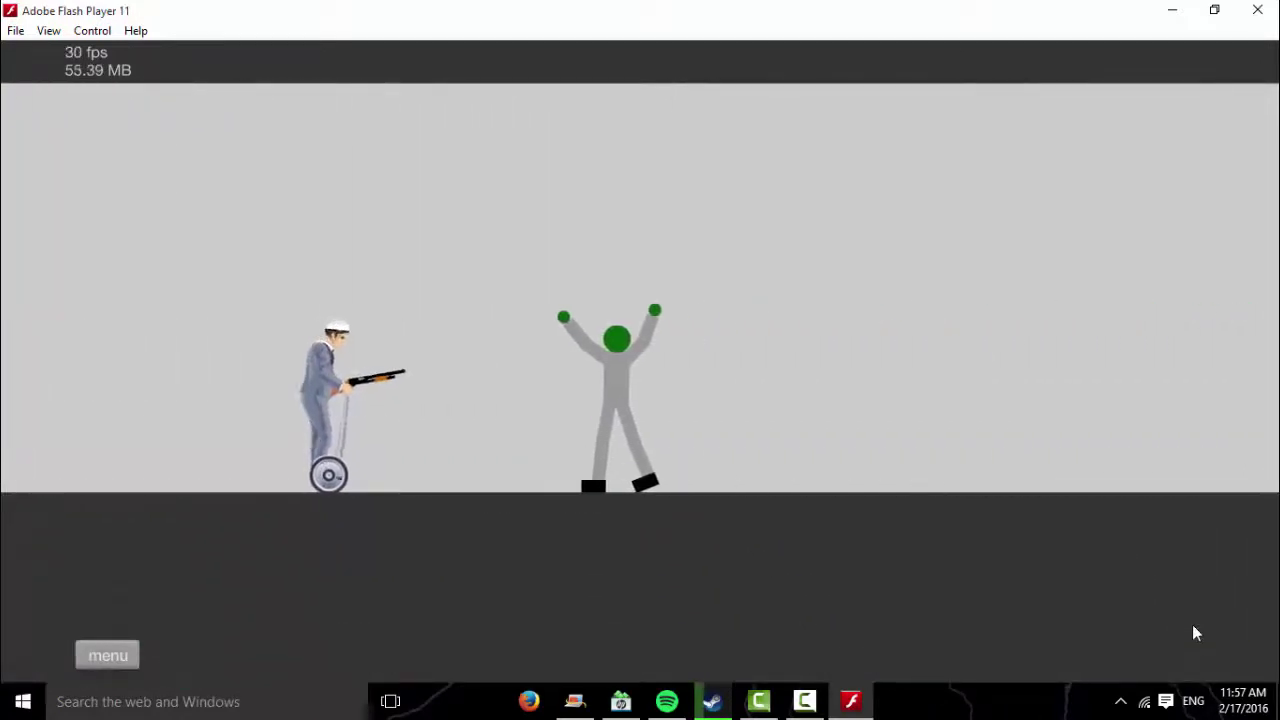
key("space")
key("space")
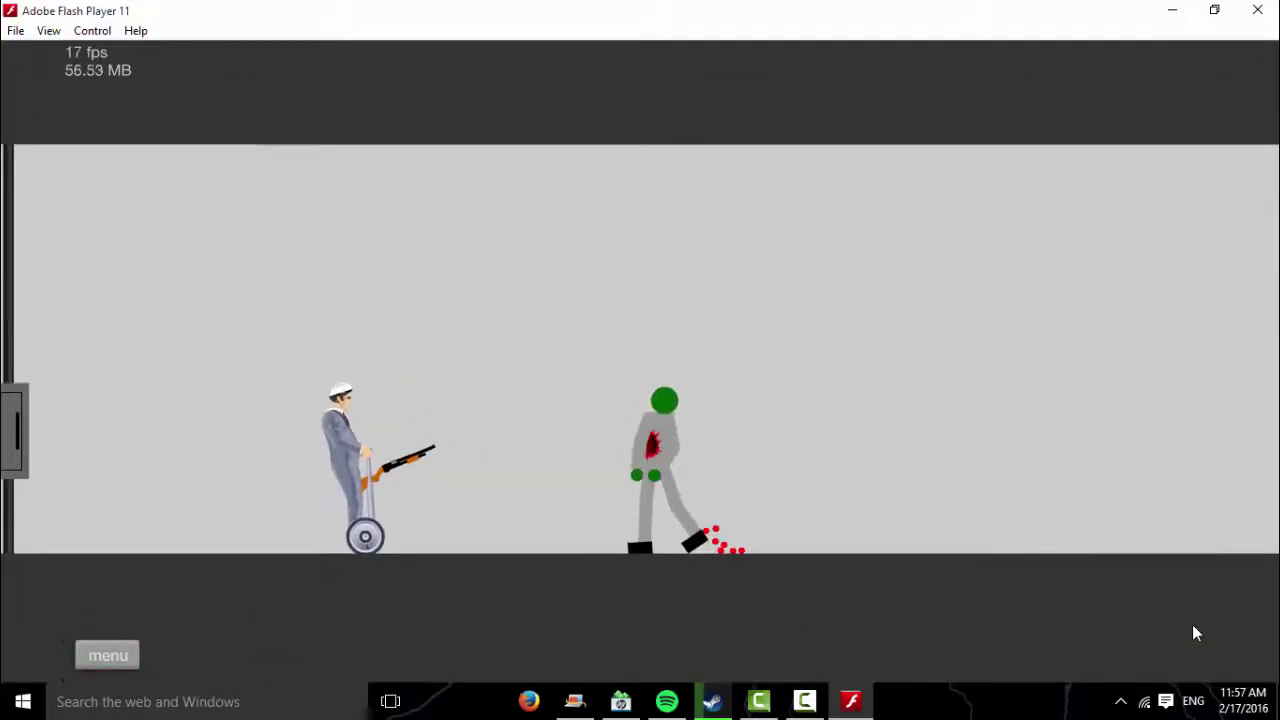
Balance the segway rider upright near the wounded zombie, then pause the level
key("Right")
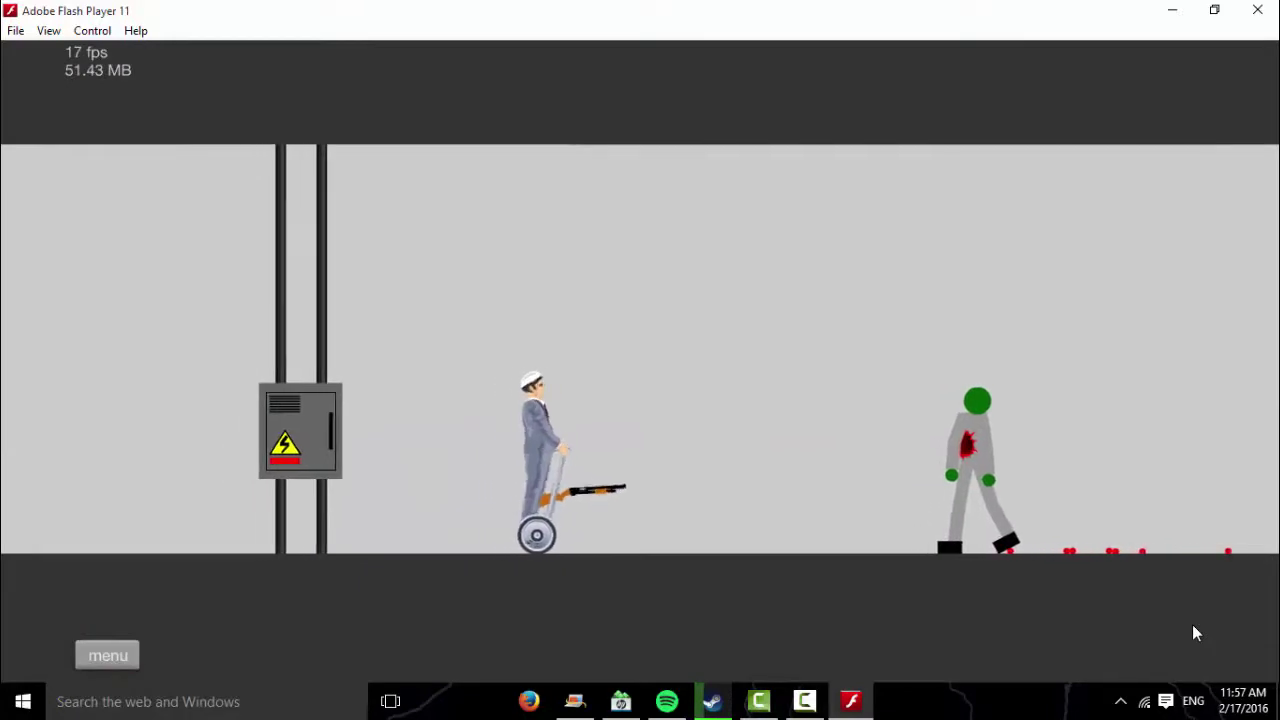
key("Left")
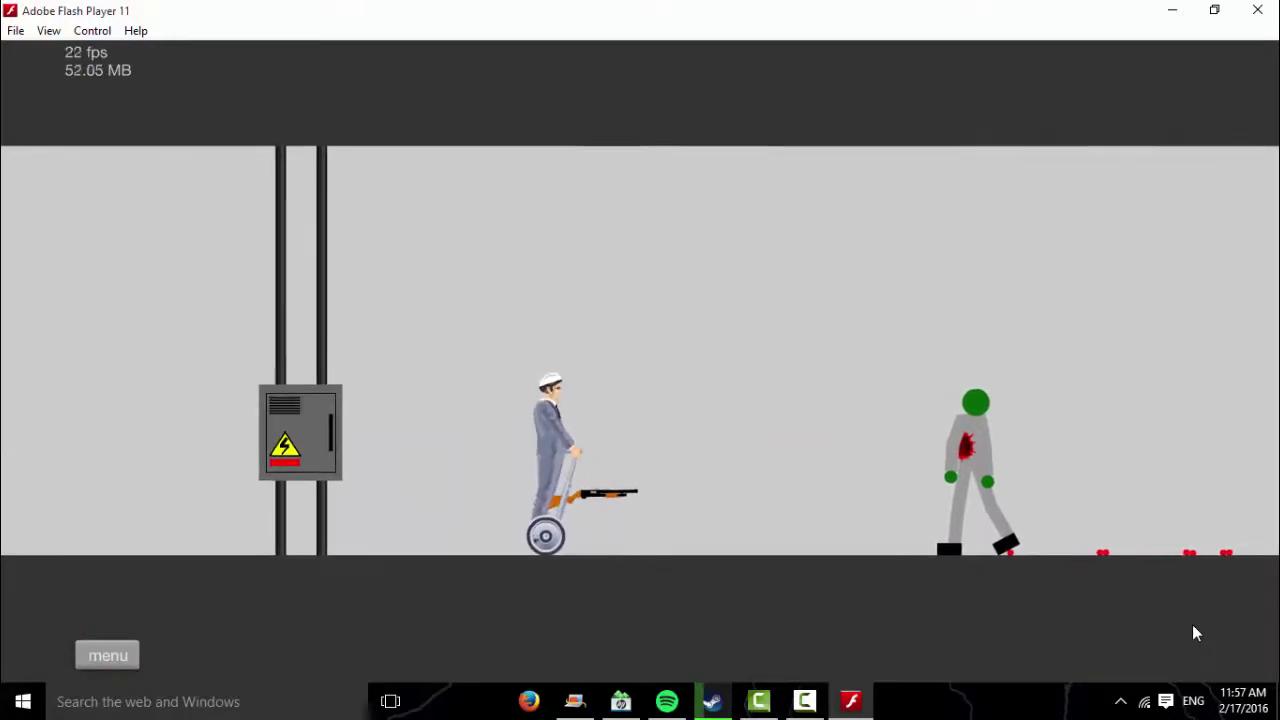
key("Left")
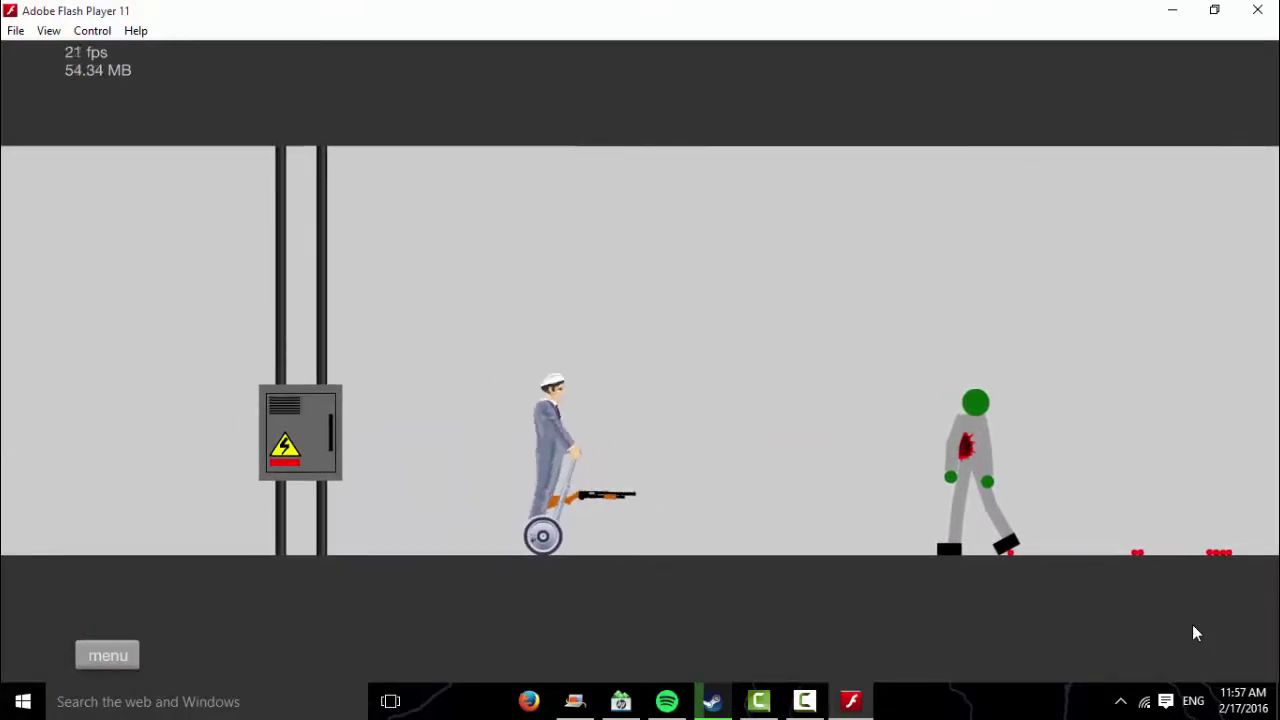
key("Left")
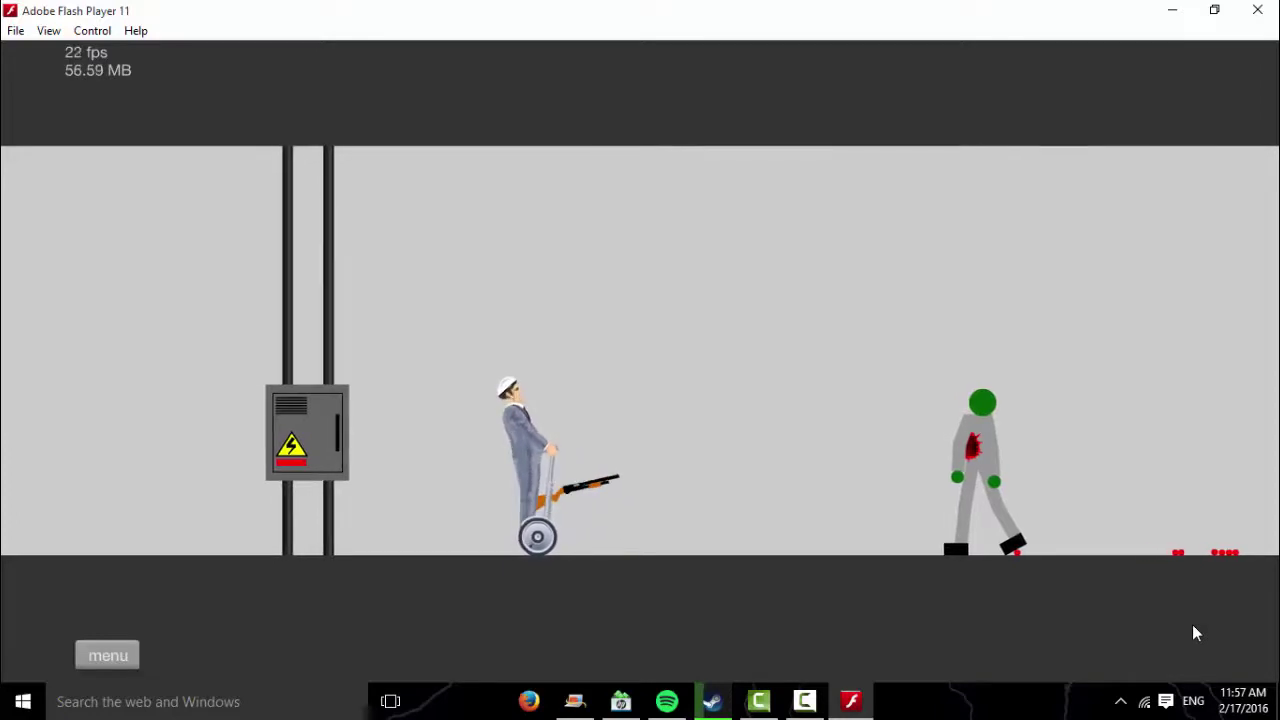
key("Right")
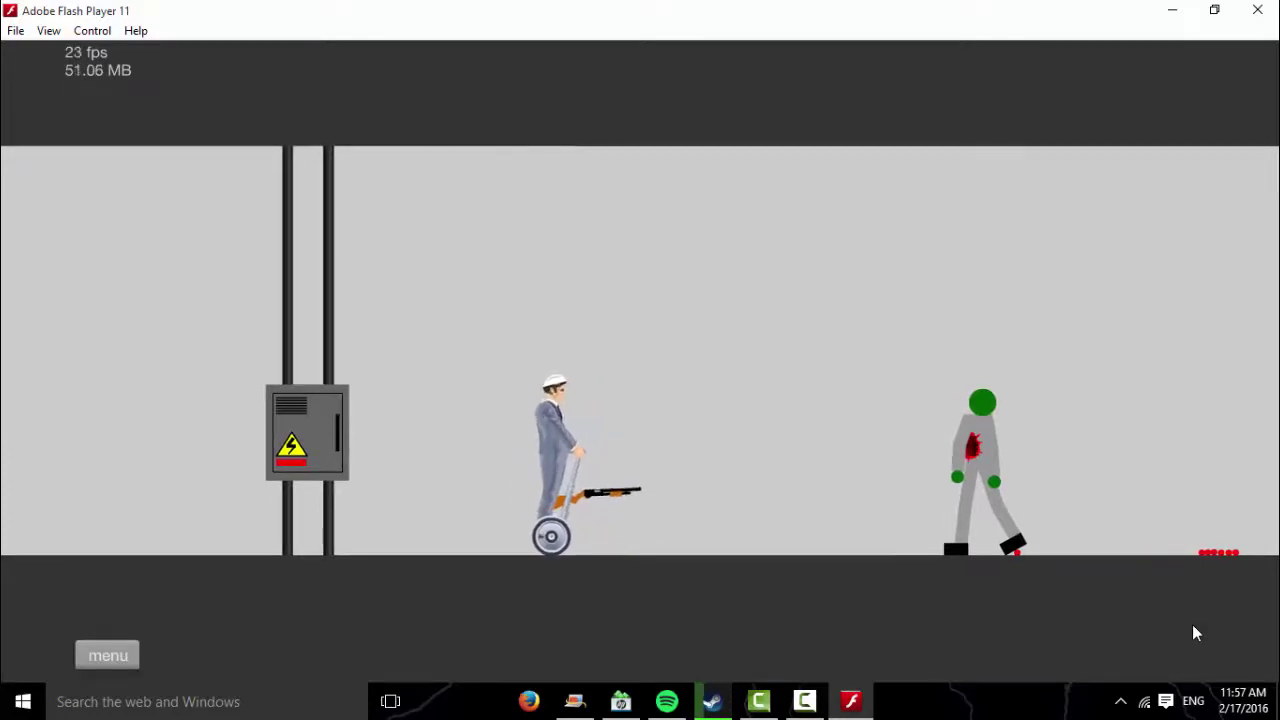
key("Escape")
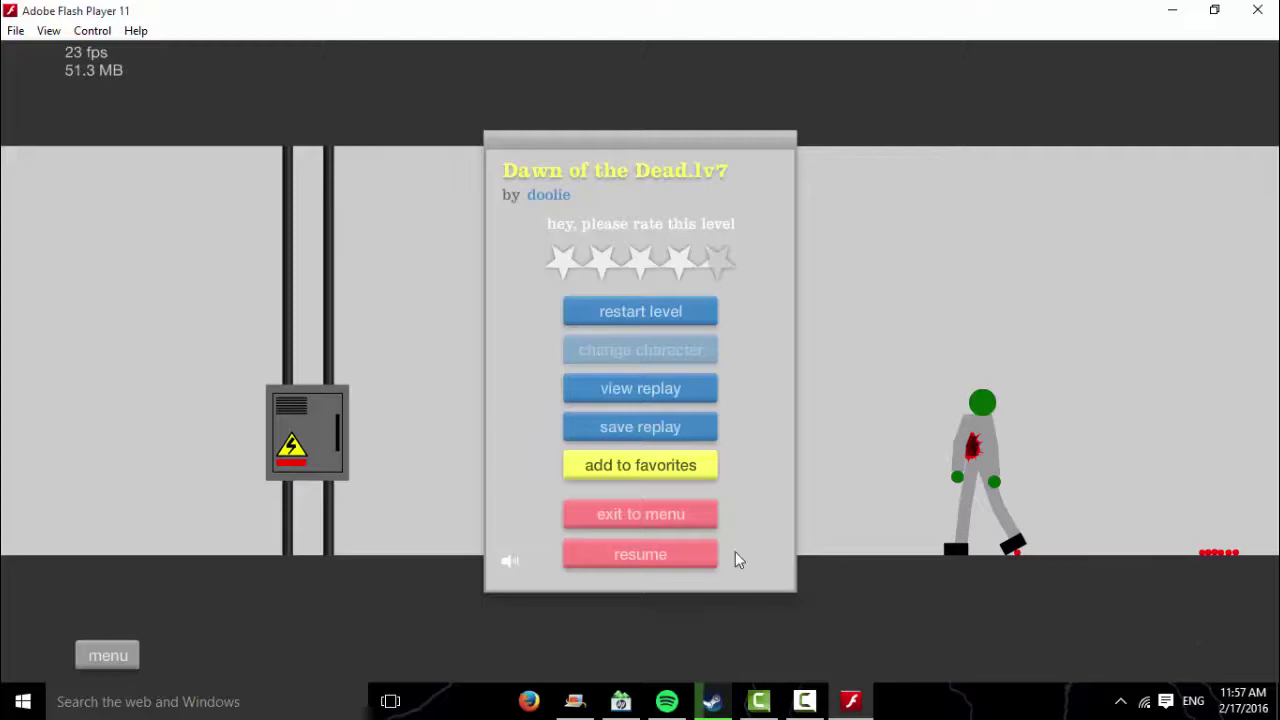
Exit Dawn of the Dead.lv7 back to the Featured Levels list
left_click(710, 524)
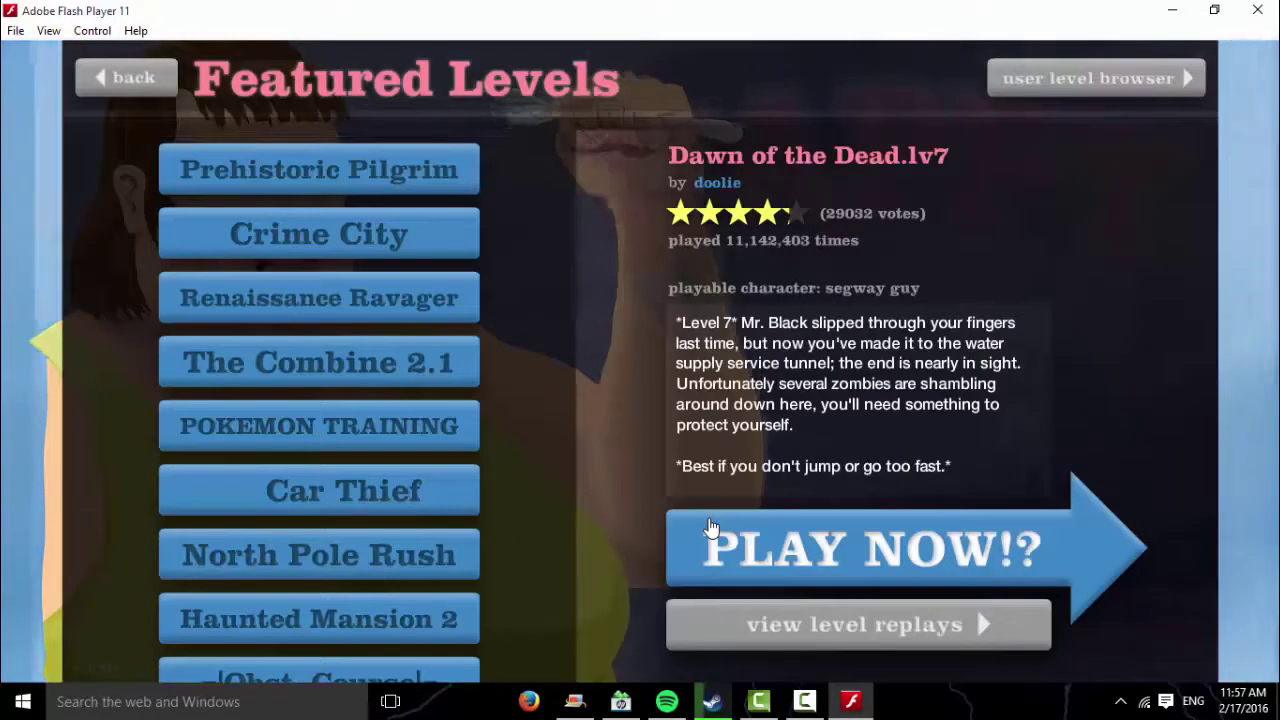
scroll(381, 617, "down", 3)
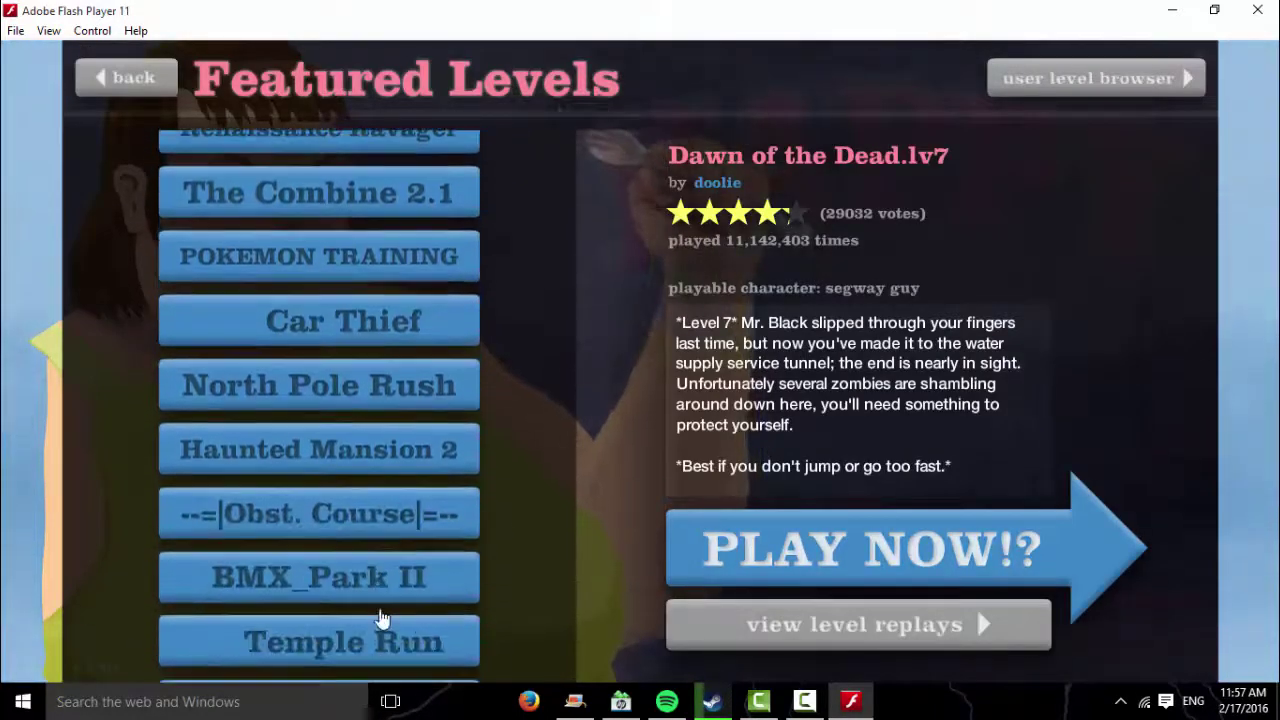
scroll(381, 617, "down", 2)
scroll(375, 590, "down", 2)
scroll(368, 558, "down", 2)
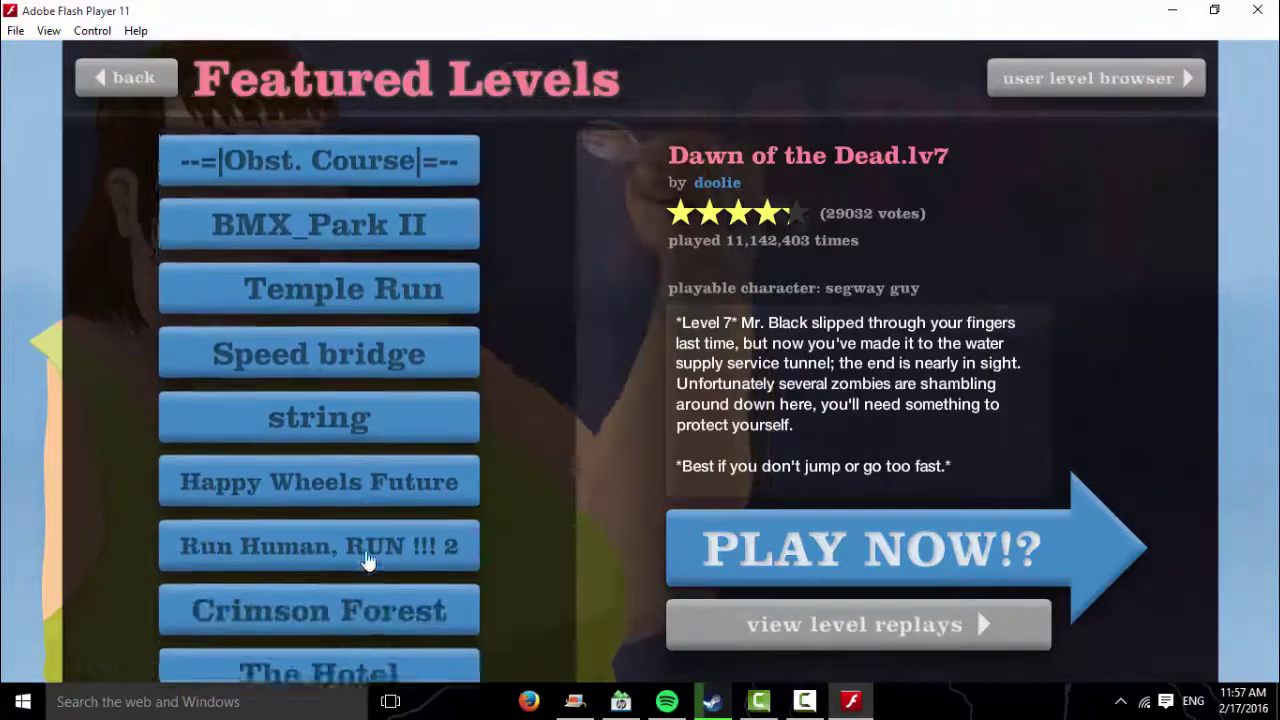
scroll(368, 558, "down", 2)
scroll(360, 300, "down", 1)
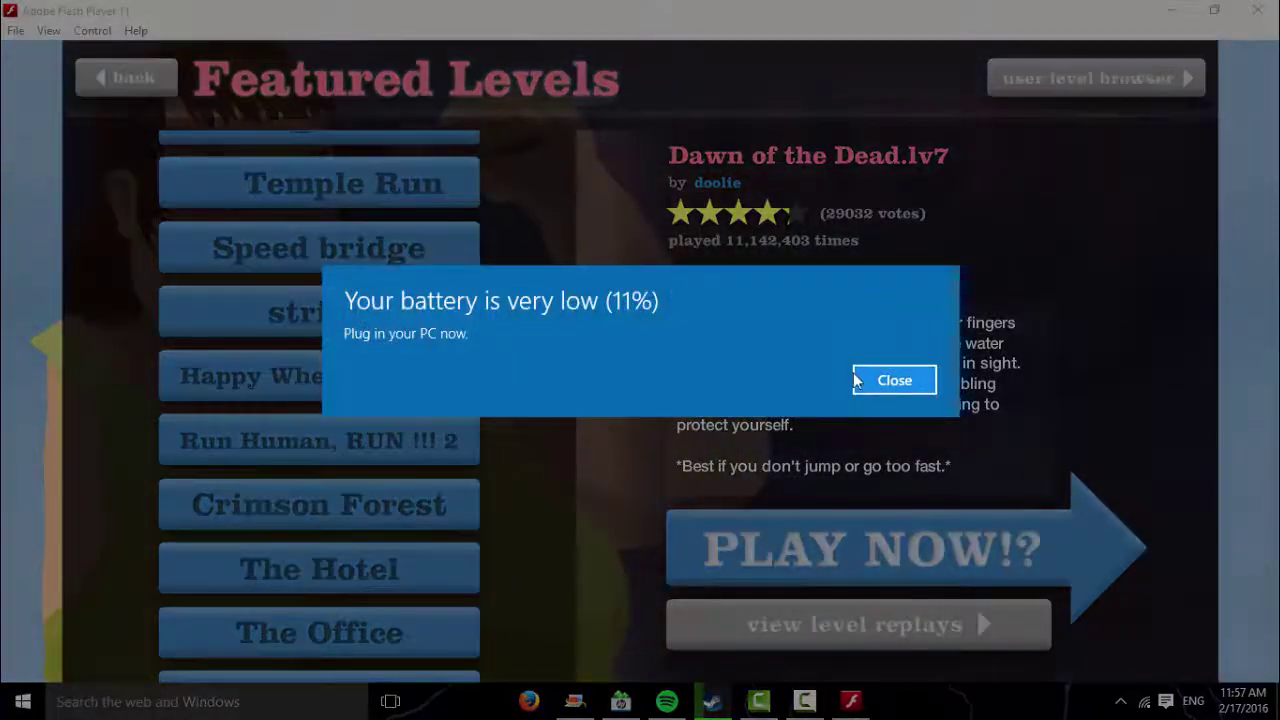
Close the very-low-battery warning covering the Featured Levels list
left_click(906, 388)
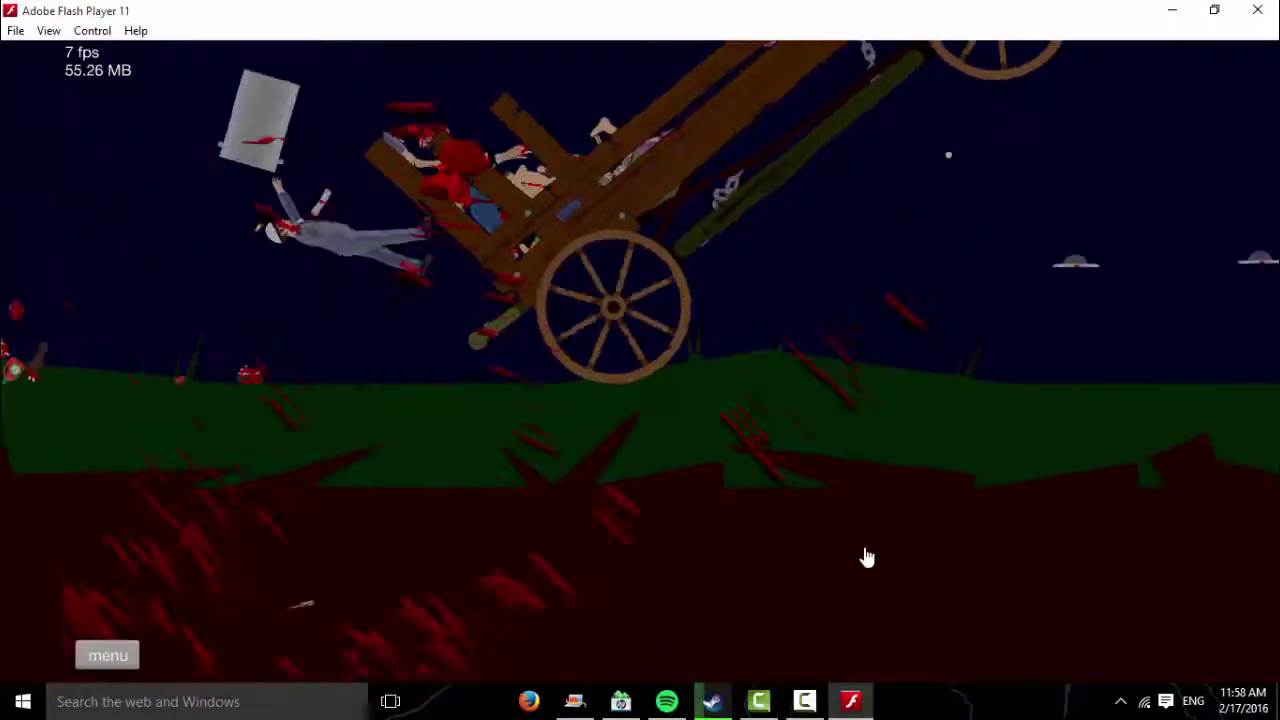
Pause Run Human, RUN !!! 2 after the wagon crash and bring up the screen recorder controls
key("Escape")
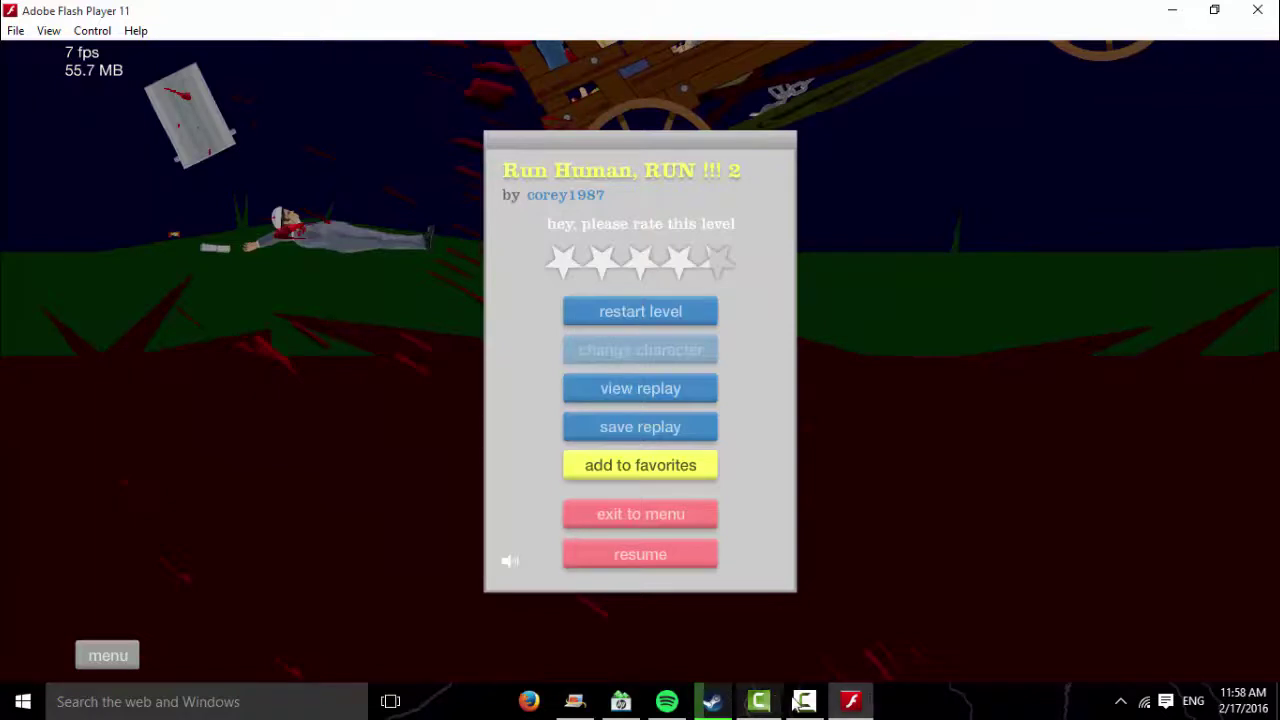
left_click(803, 701)
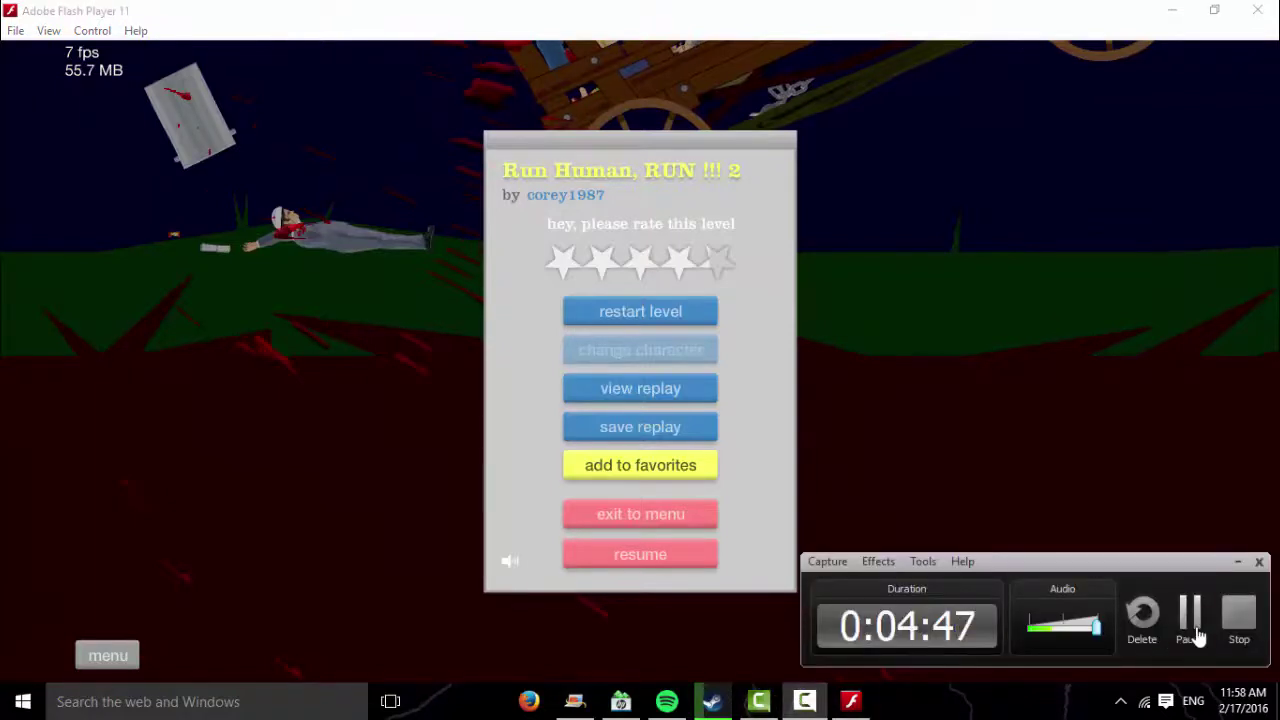